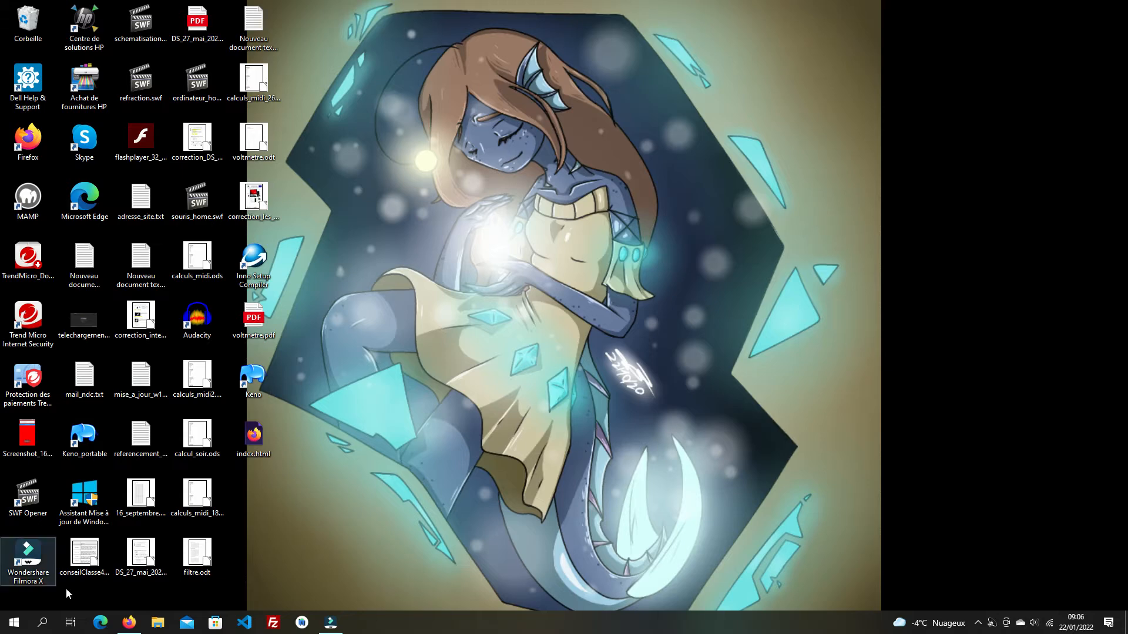
- Restore the Firefox window showing the LibreOffice 6.4 remote-files help page
{"action": "left_click", "coordinate": [125, 629]}
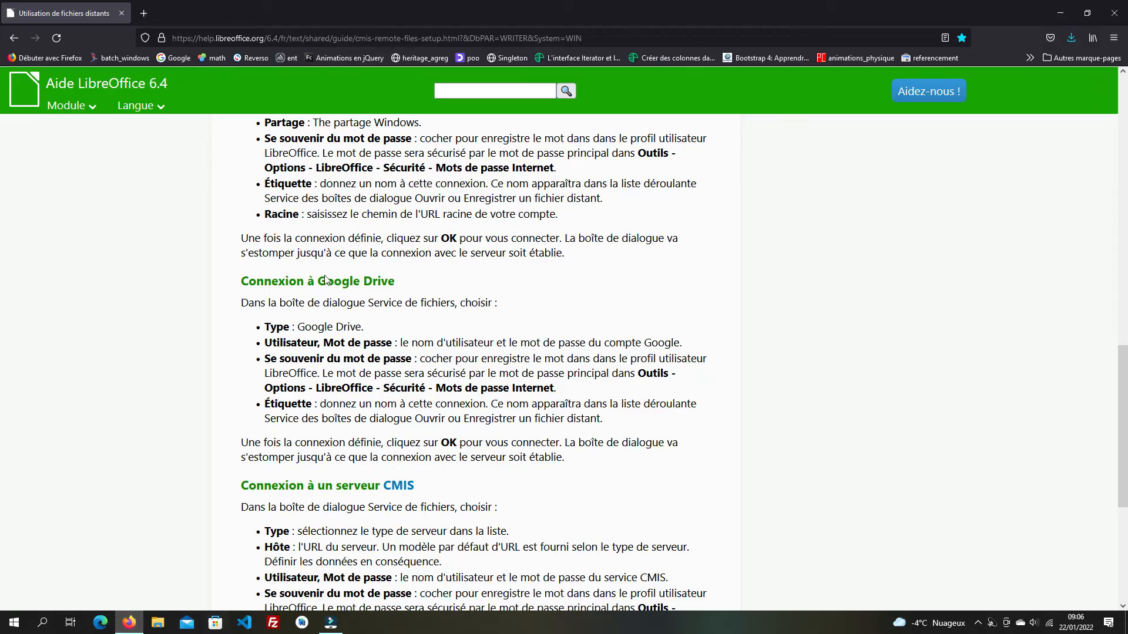
- Google 'webhost' in a new tab and open the 000webhost site from the results
{"action": "left_click", "coordinate": [144, 13]}
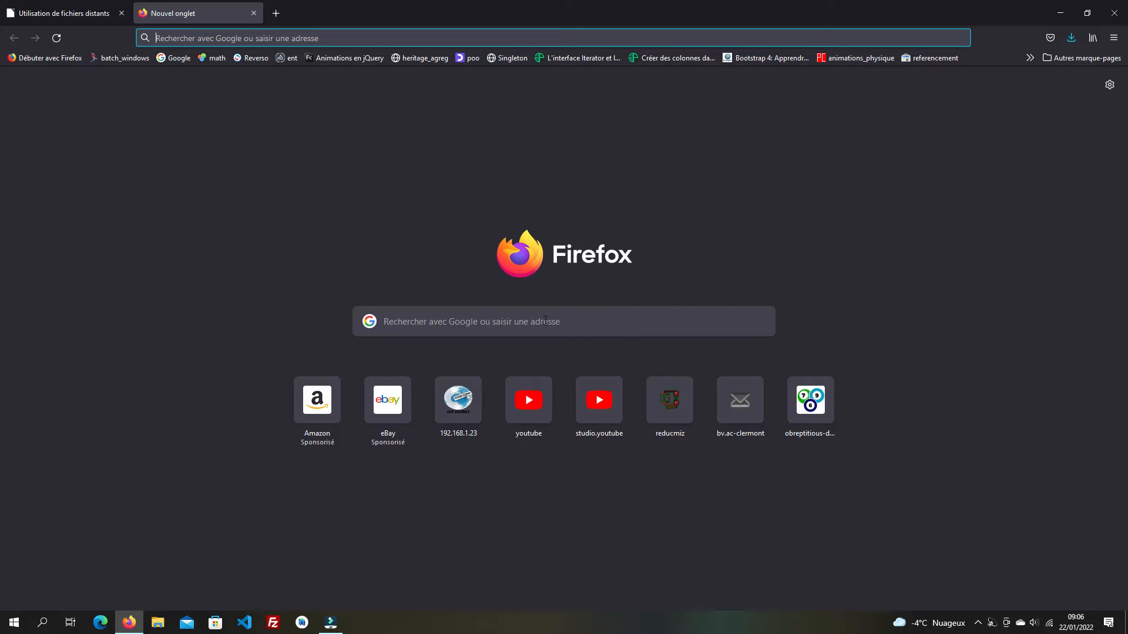
{"action": "left_click", "coordinate": [410, 320]}
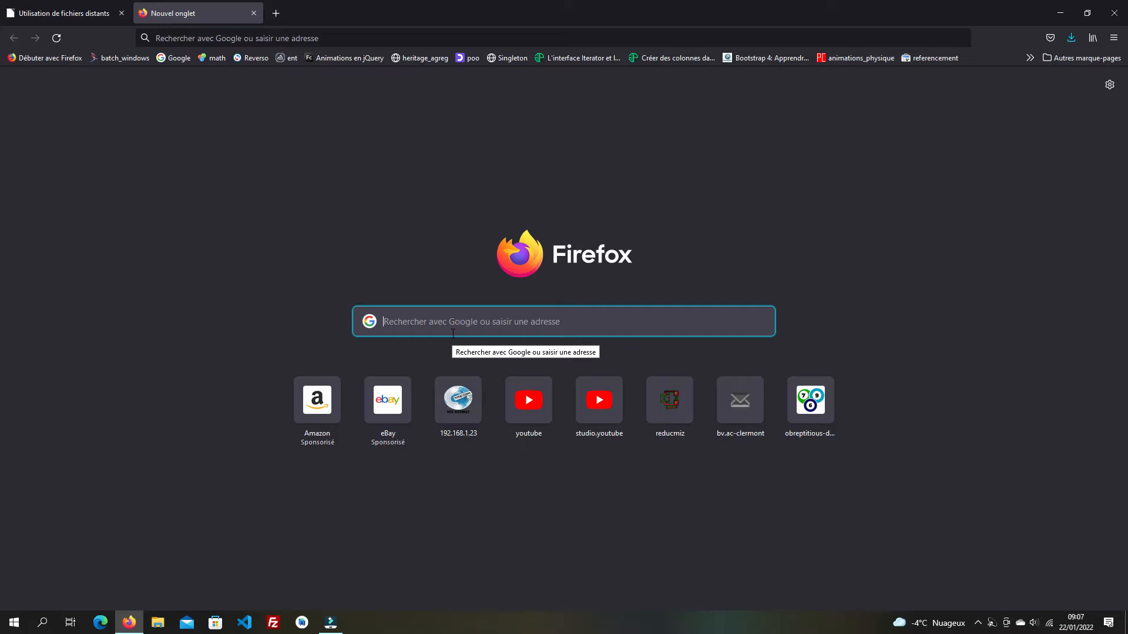
{"action": "type", "text": "webhost"}
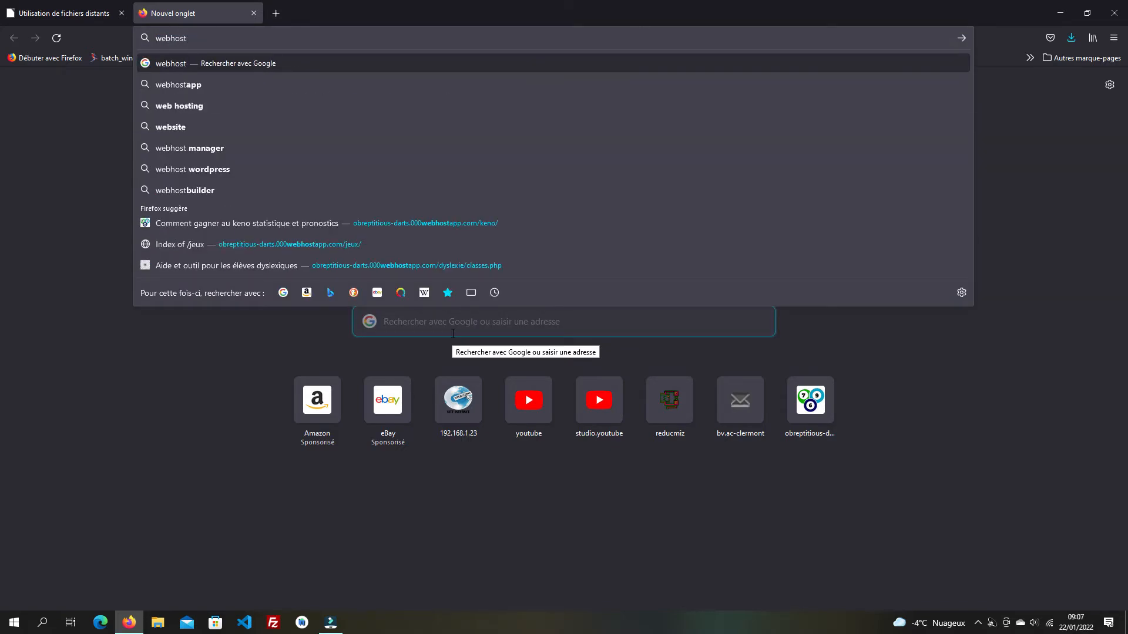
{"action": "key", "text": "Return"}
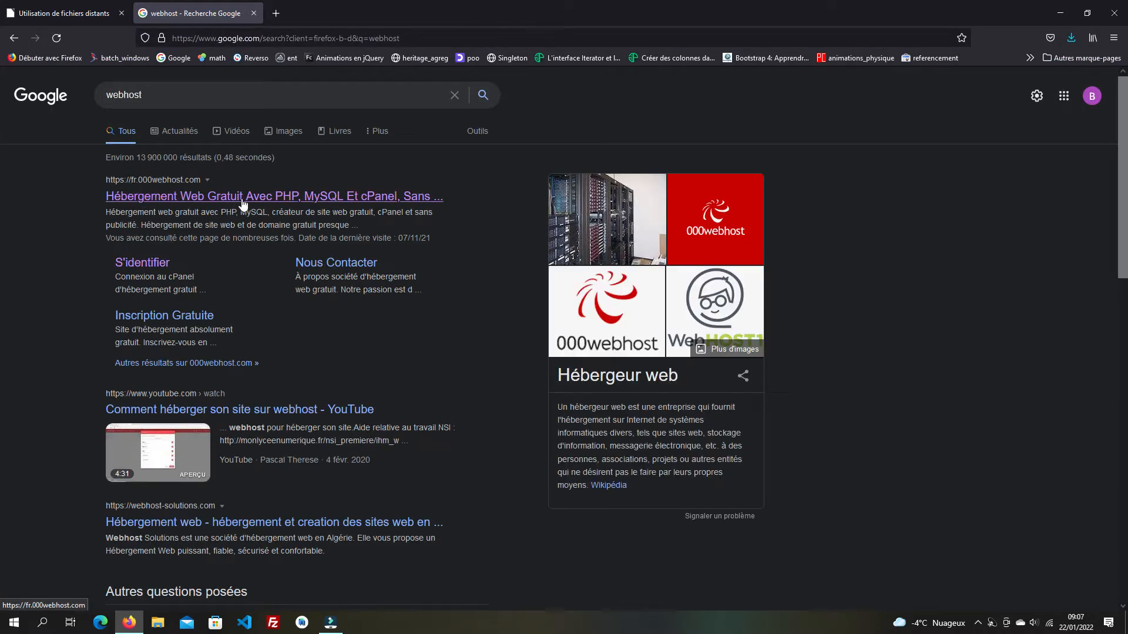
{"action": "left_click", "coordinate": [246, 198]}
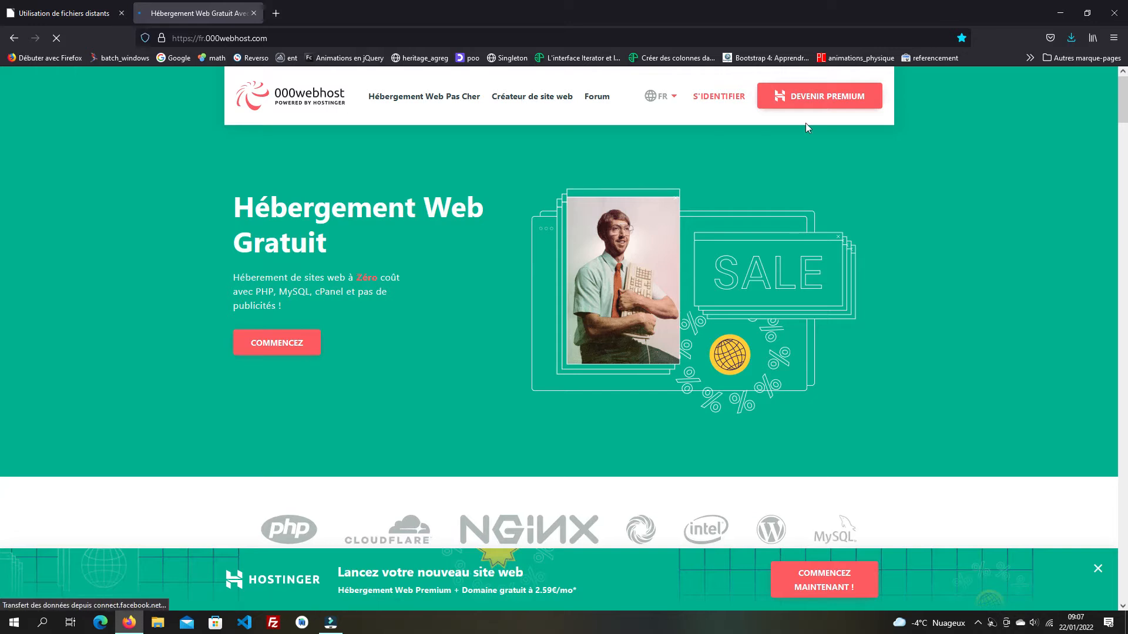
- Go through S'IDENTIFIER to the sign-up form, then return to the login form
{"action": "left_click", "coordinate": [719, 99]}
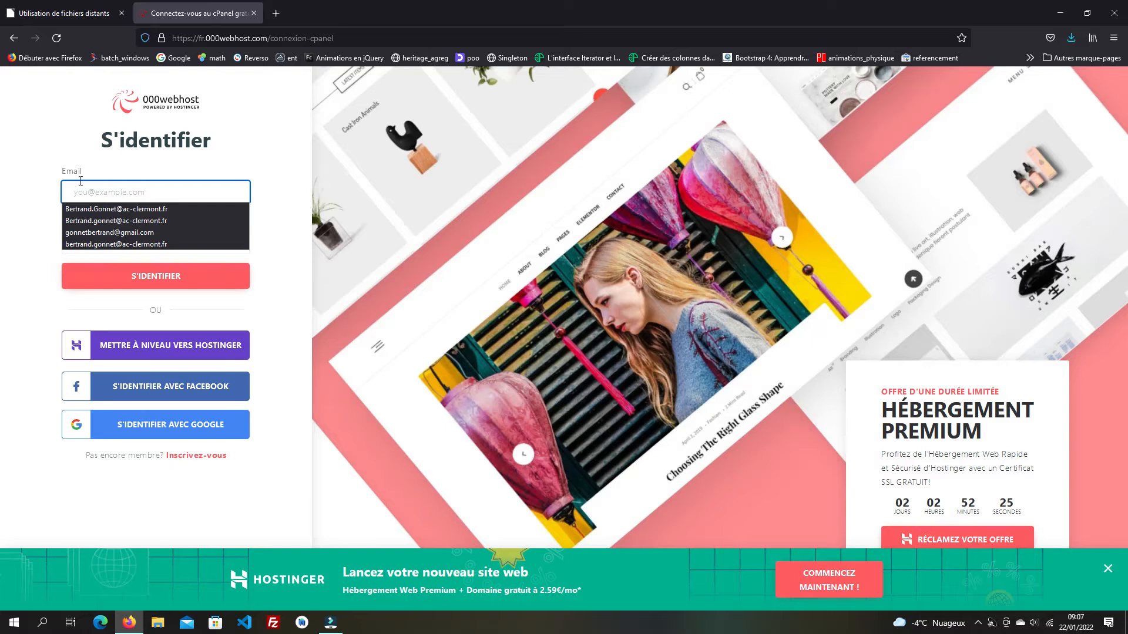
{"action": "left_click", "coordinate": [198, 460]}
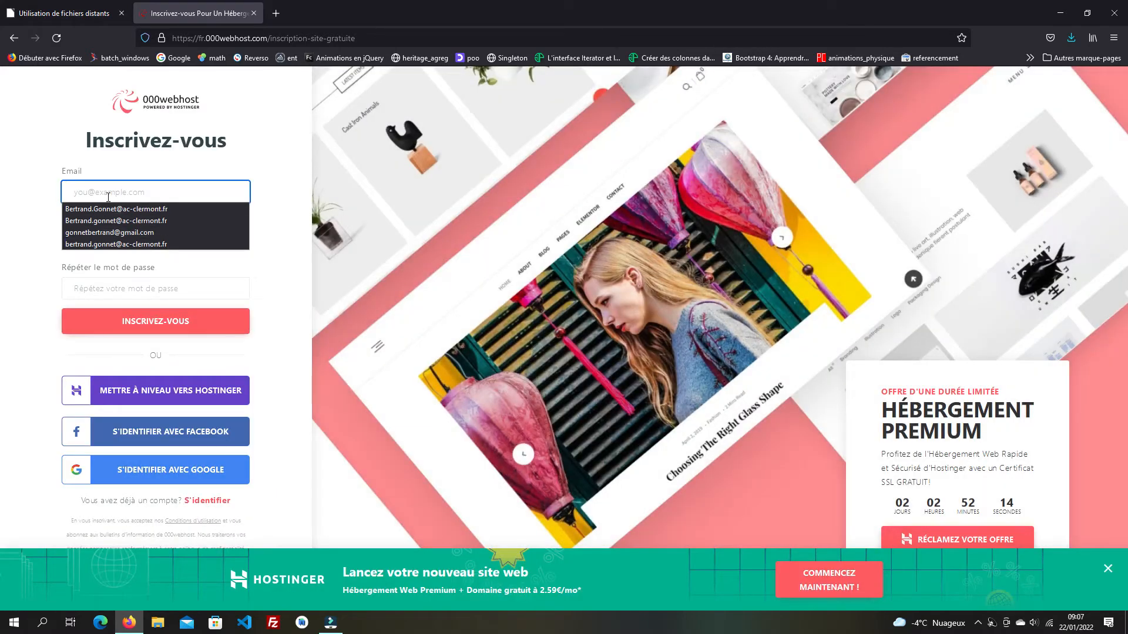
{"action": "left_click", "coordinate": [150, 190]}
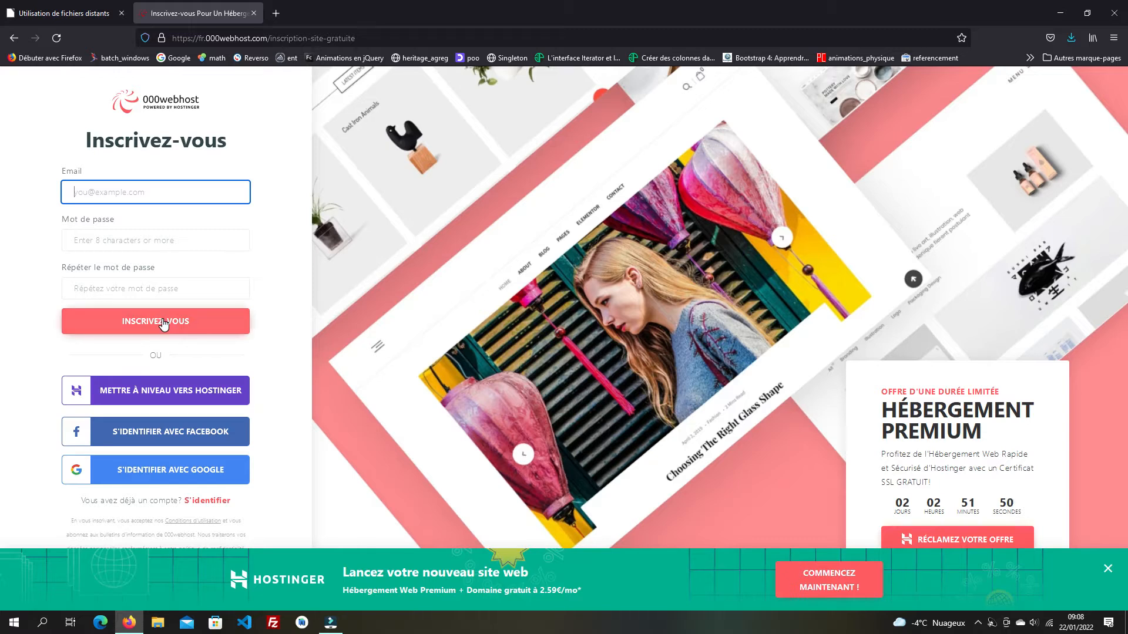
{"action": "left_click", "coordinate": [219, 502]}
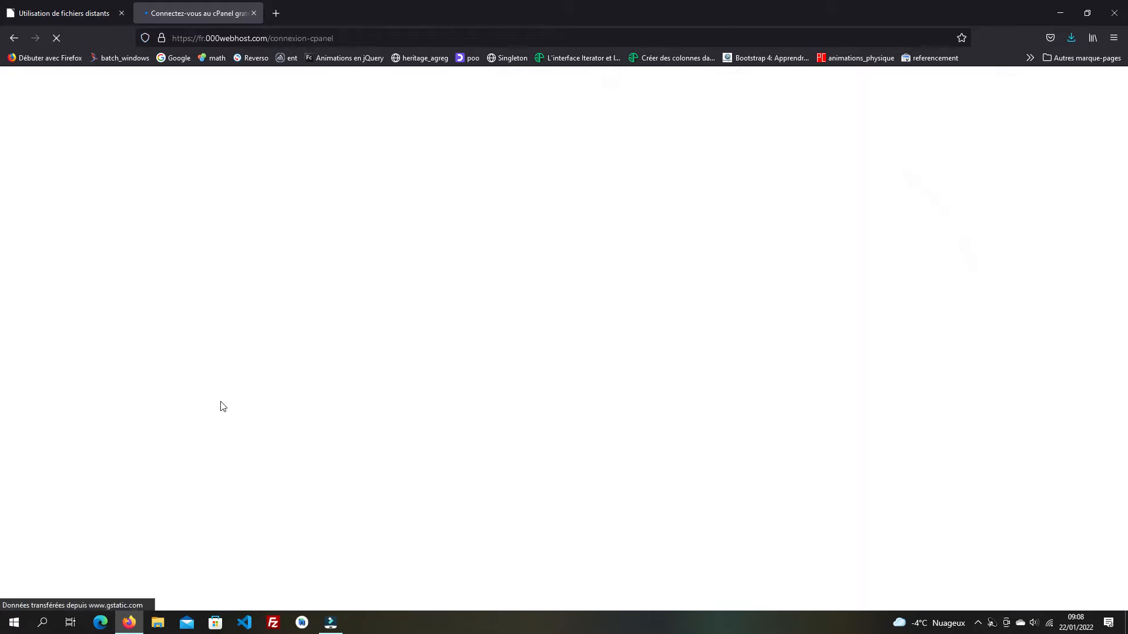
- Sign in with the account e-mail and password, and decline Firefox's offer to save the login
{"action": "left_click", "coordinate": [105, 190]}
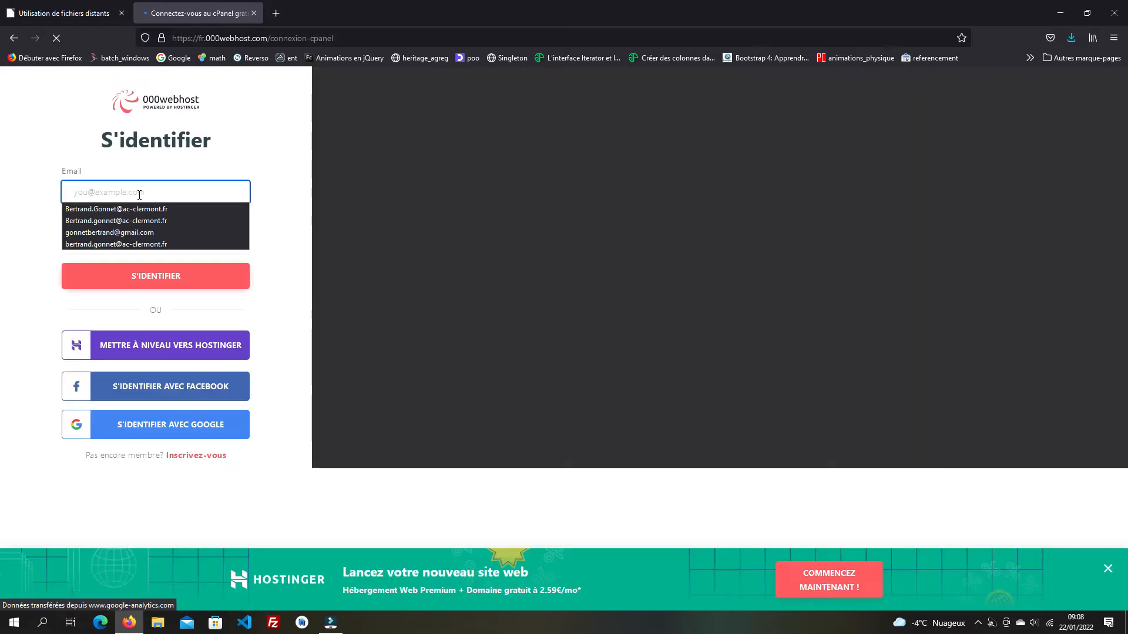
{"action": "left_click", "coordinate": [91, 192]}
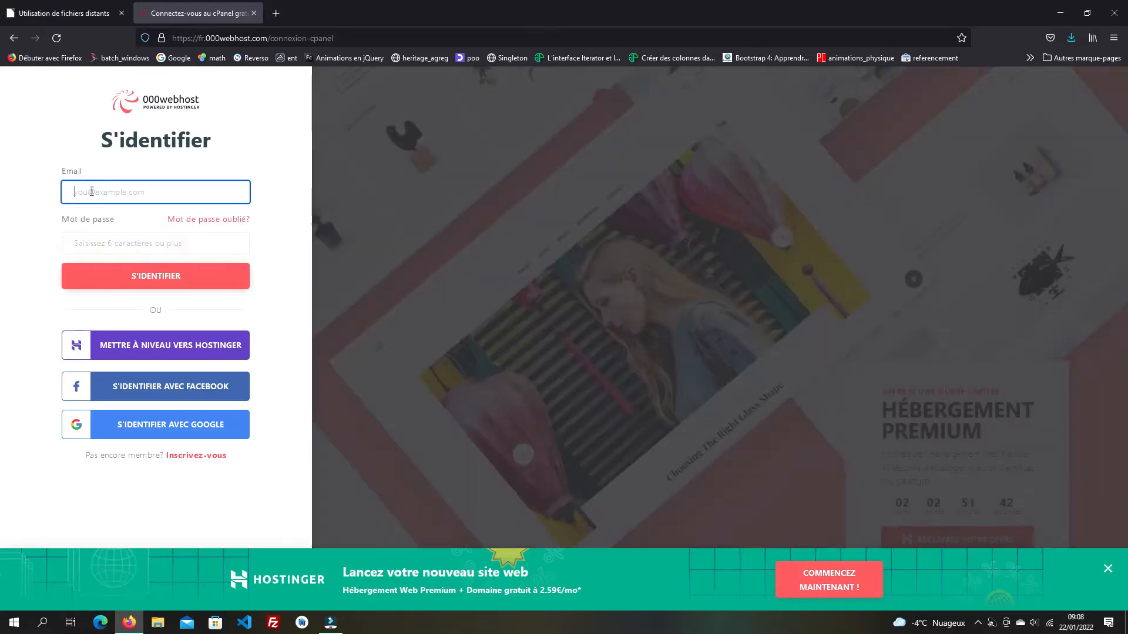
{"action": "type", "text": "auid"}
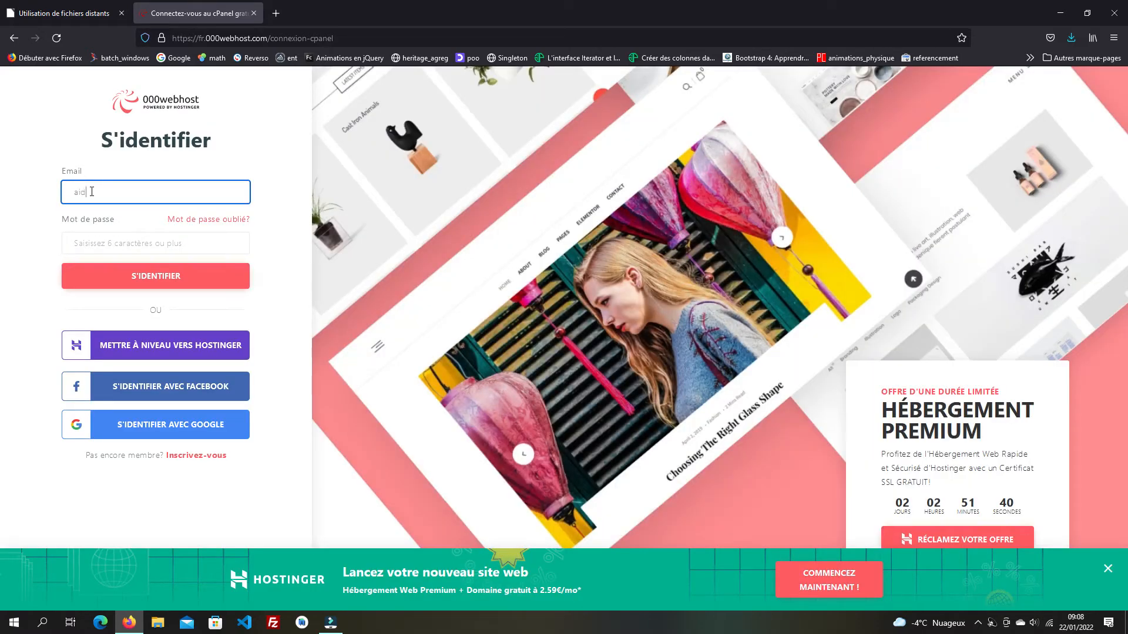
{"action": "key", "text": "Tab"}
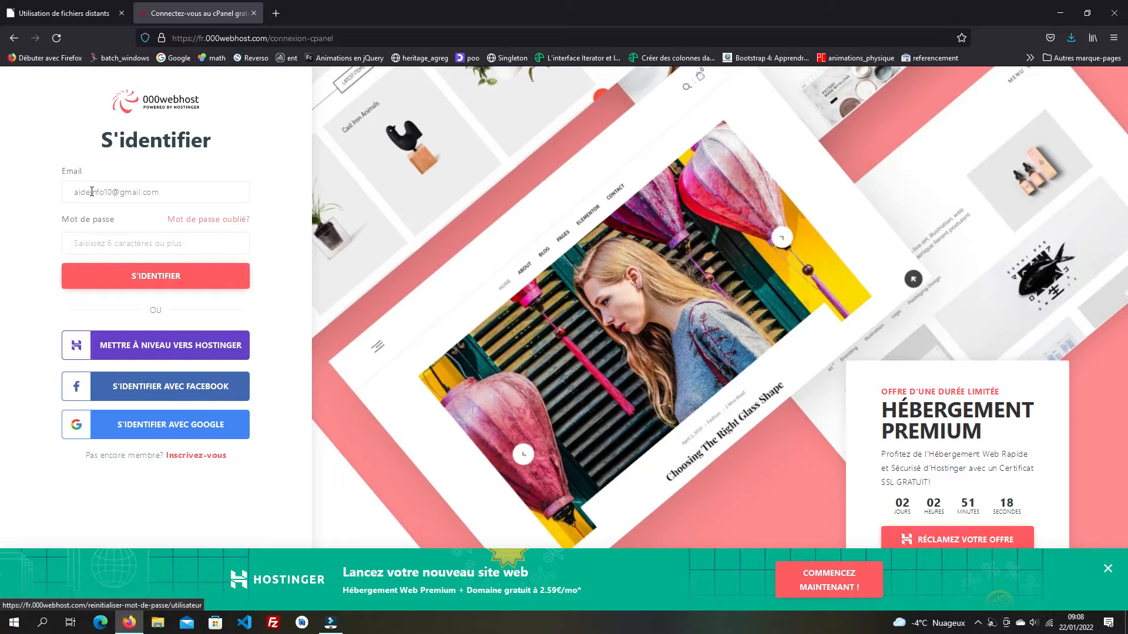
{"action": "left_click", "coordinate": [132, 249]}
{"action": "left_click", "coordinate": [127, 247]}
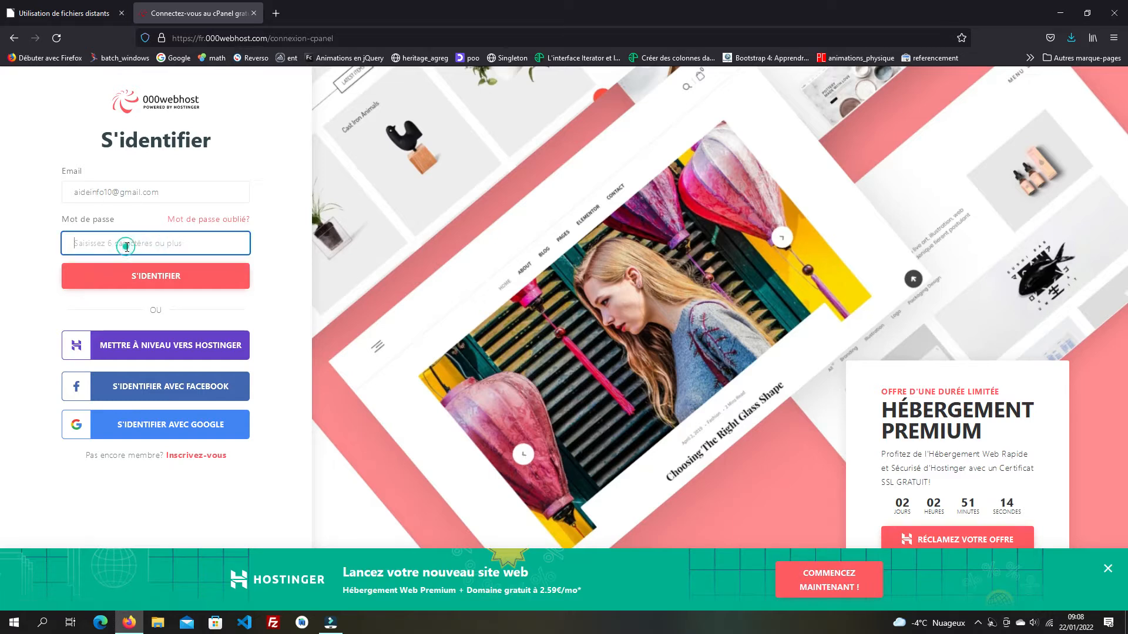
{"action": "type", "text": "•"}
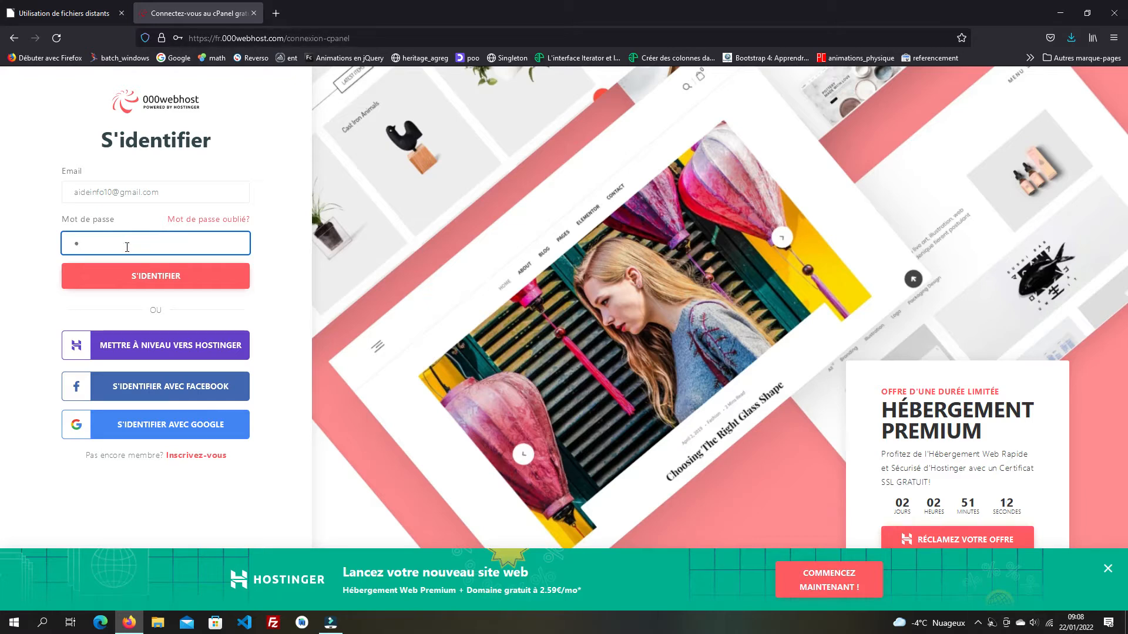
{"action": "type", "text": "•••••••••••"}
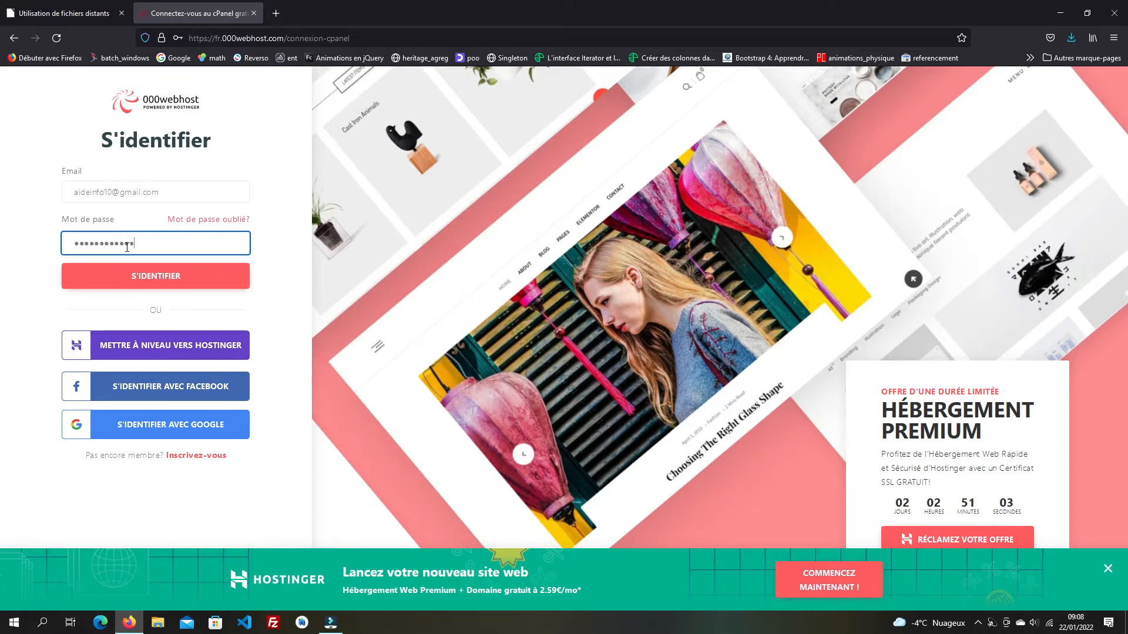
{"action": "left_click", "coordinate": [148, 279]}
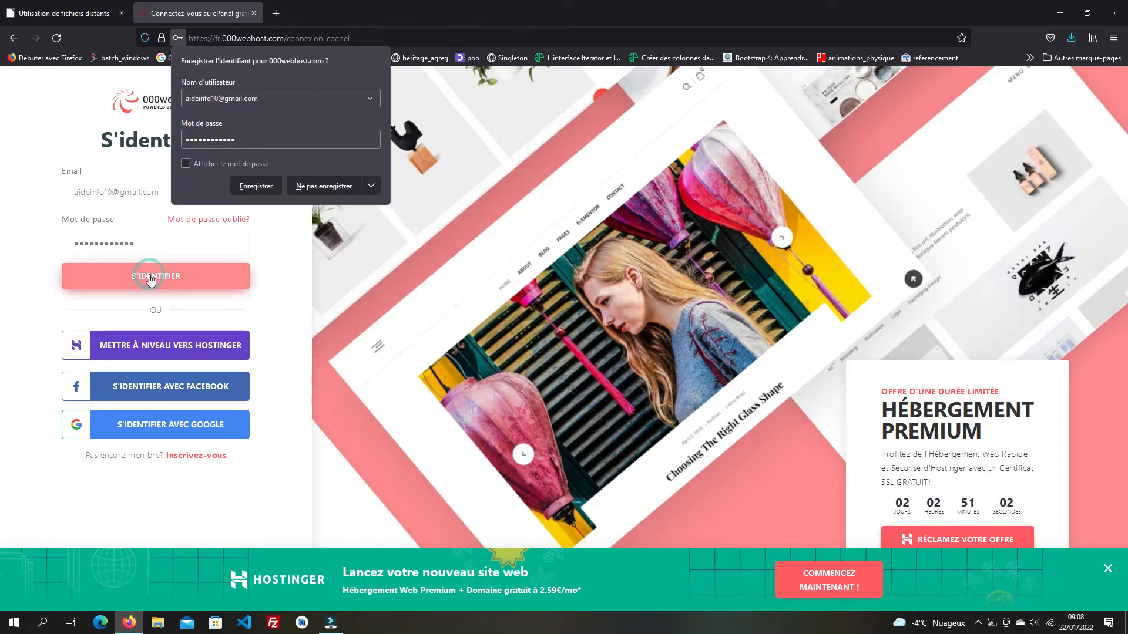
{"action": "left_click", "coordinate": [325, 187]}
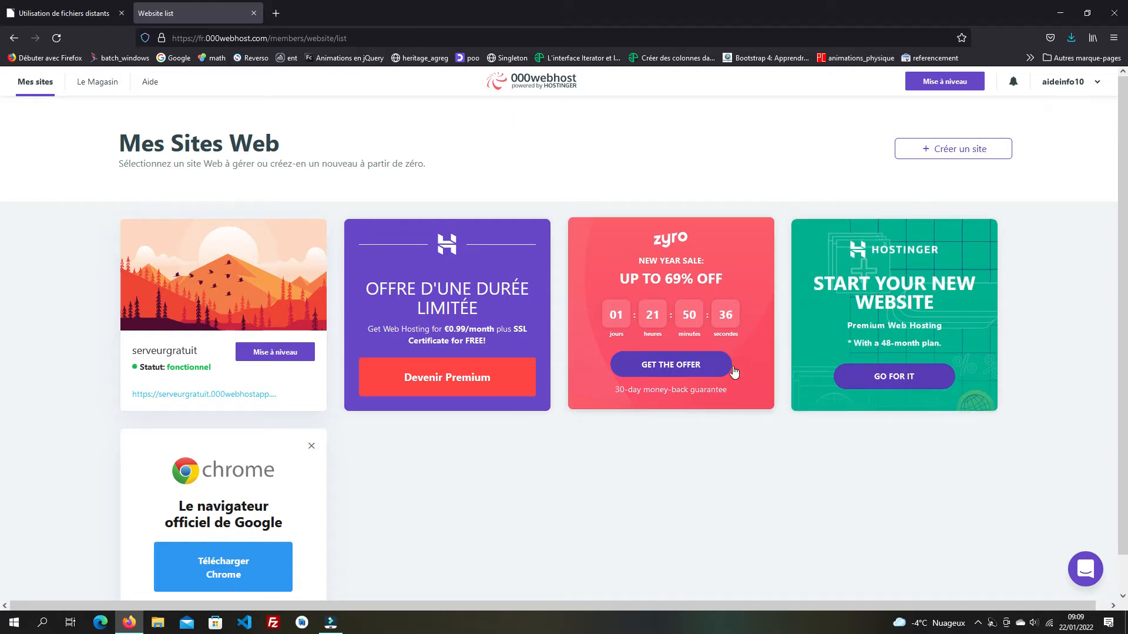
- Open the serveurgratuit live URL in a new tab to check its default welcome page, then return to the site list
{"action": "mouse_move", "coordinate": [217, 375]}
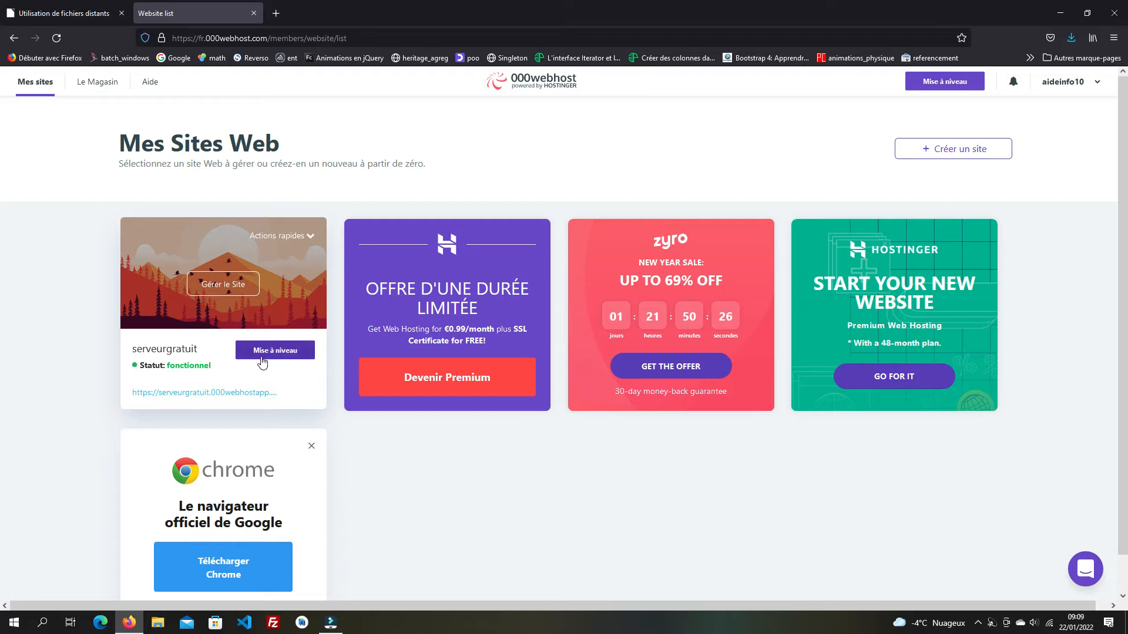
{"action": "left_click", "coordinate": [198, 398]}
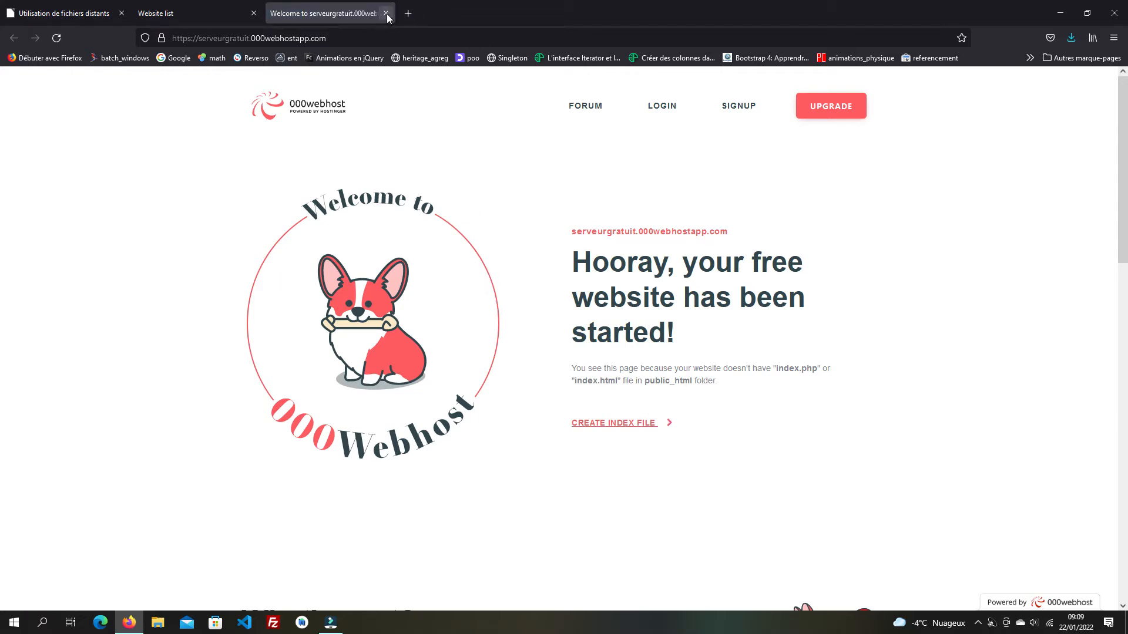
{"action": "left_click", "coordinate": [195, 18]}
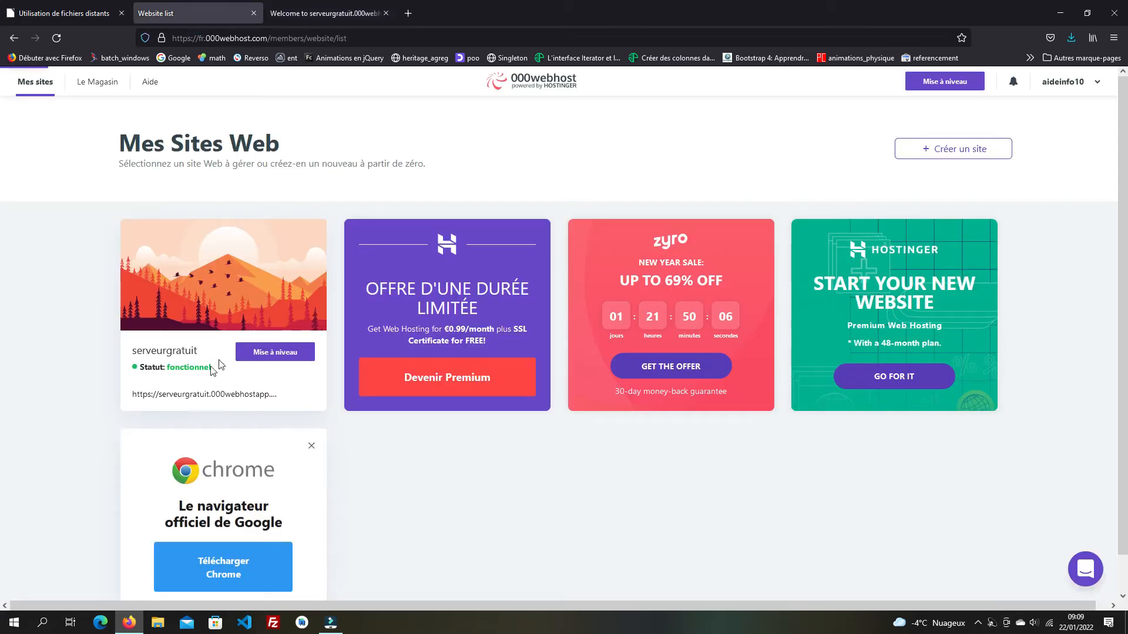
{"action": "left_click", "coordinate": [223, 286]}
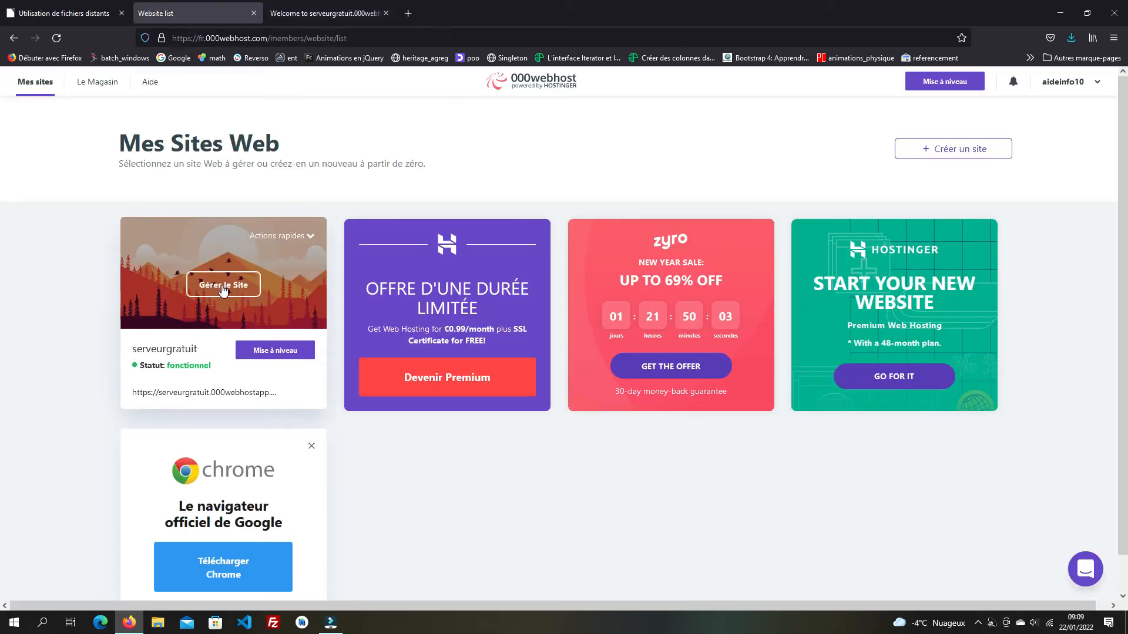
- Open serveurgratuit's Paramètres du Site Web > Général, showing FTP host files.000webhost.com on port 21
{"action": "left_click", "coordinate": [224, 286]}
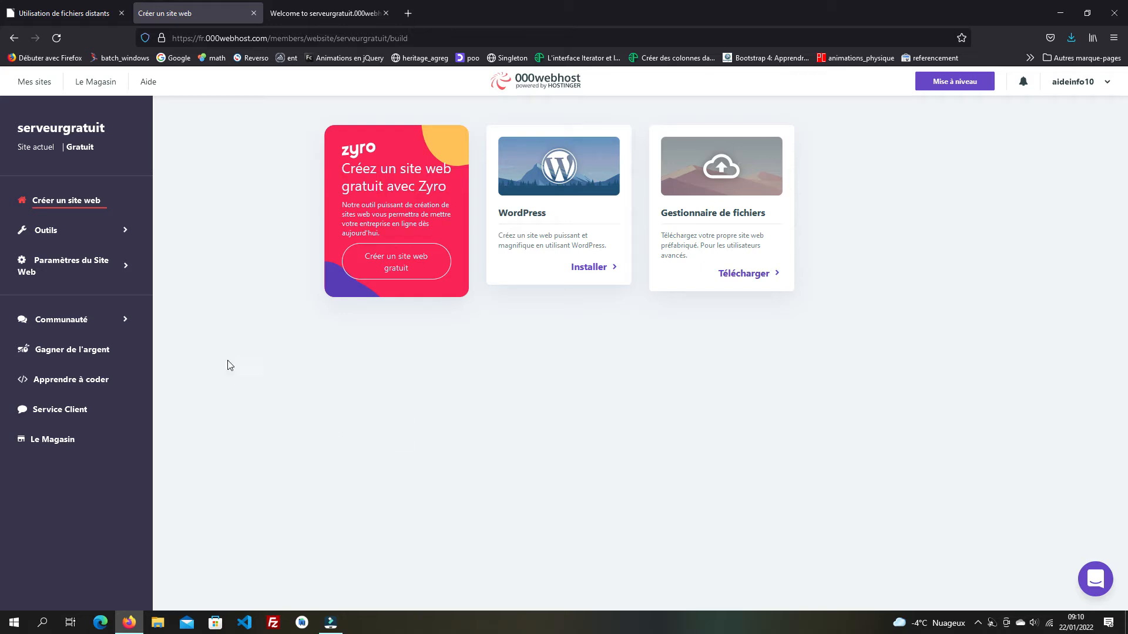
{"action": "left_click", "coordinate": [78, 266]}
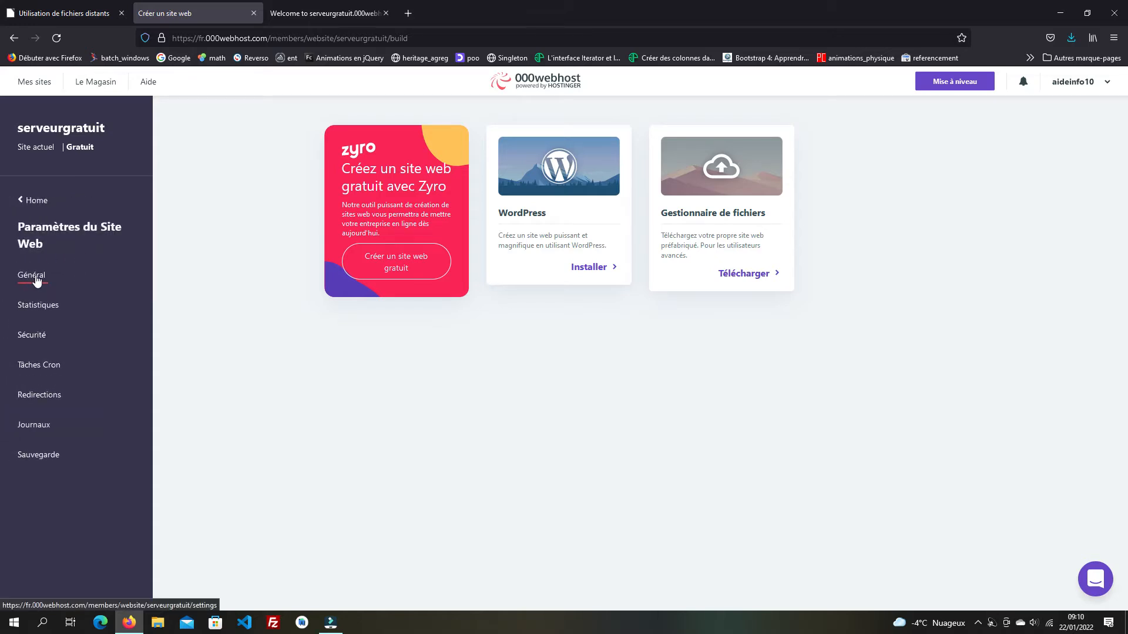
{"action": "left_click", "coordinate": [37, 280]}
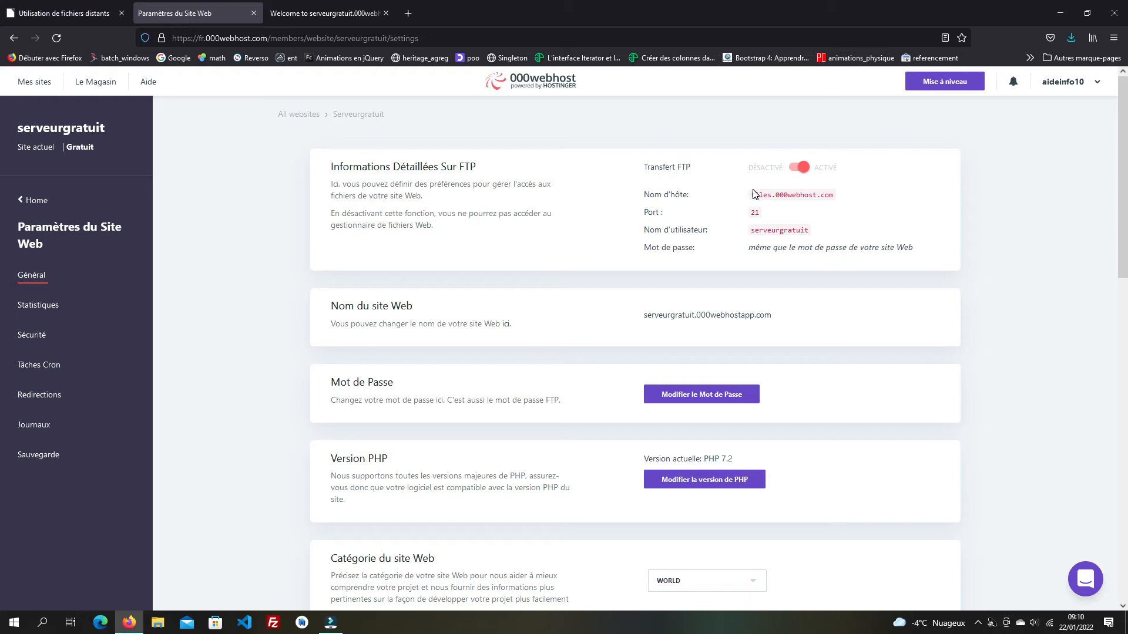
- Select the FTP hostname, then start 'Modifier le Mot de Passe' with the new-password field focused
{"action": "left_click_drag", "start_coordinate": [753, 193], "coordinate": [841, 196]}
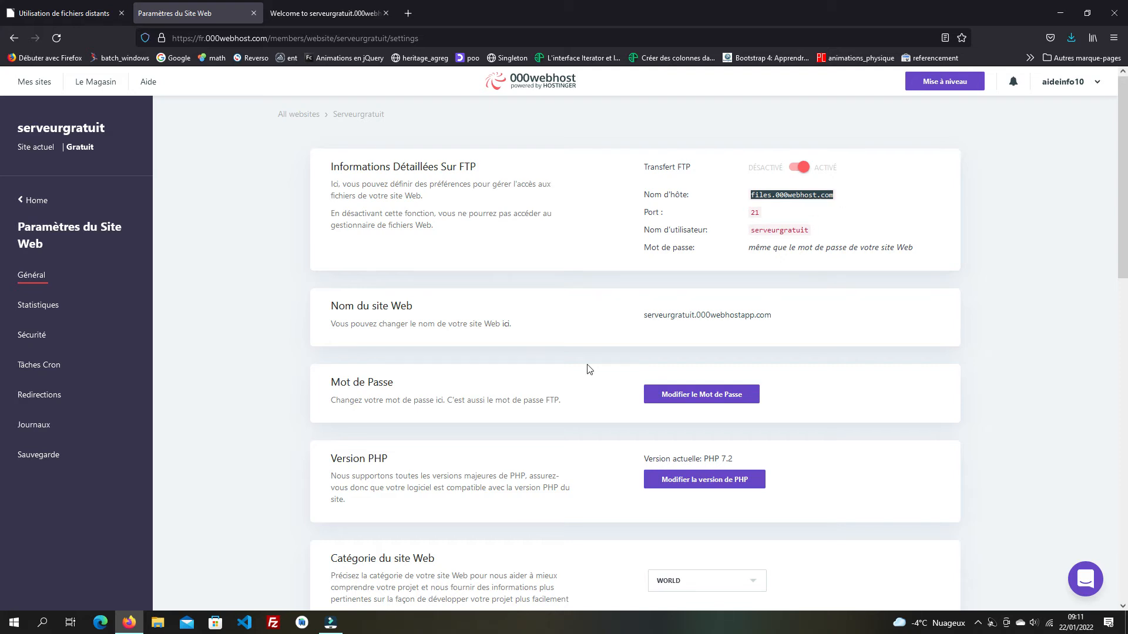
{"action": "scroll", "coordinate": [699, 440], "scroll_direction": "down", "scroll_amount": 1}
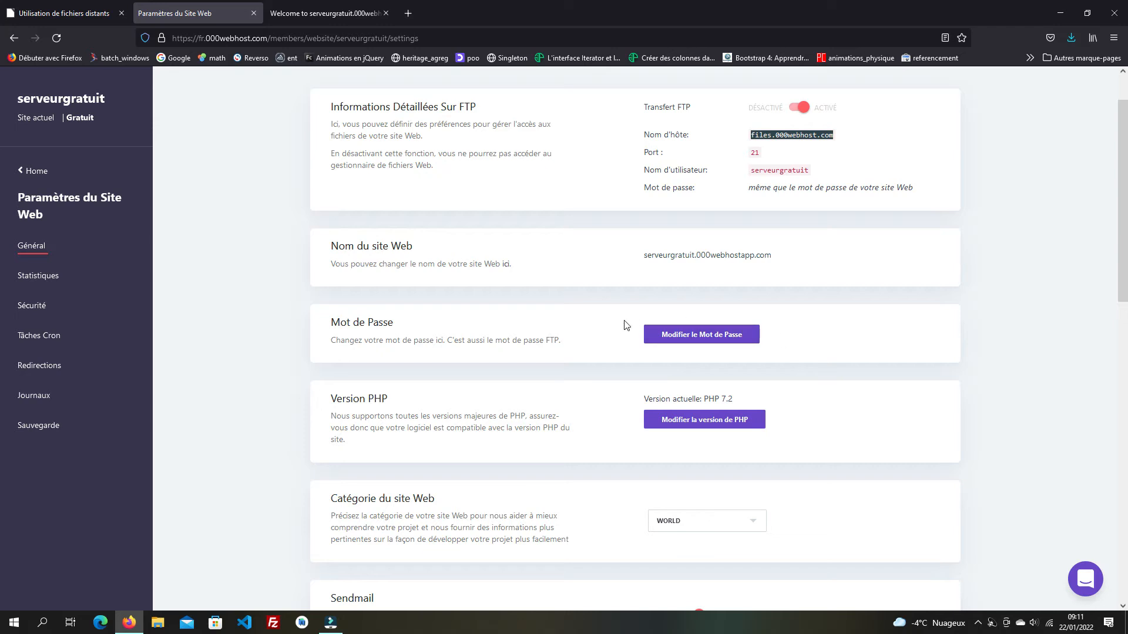
{"action": "left_click", "coordinate": [698, 337]}
{"action": "left_click", "coordinate": [726, 348]}
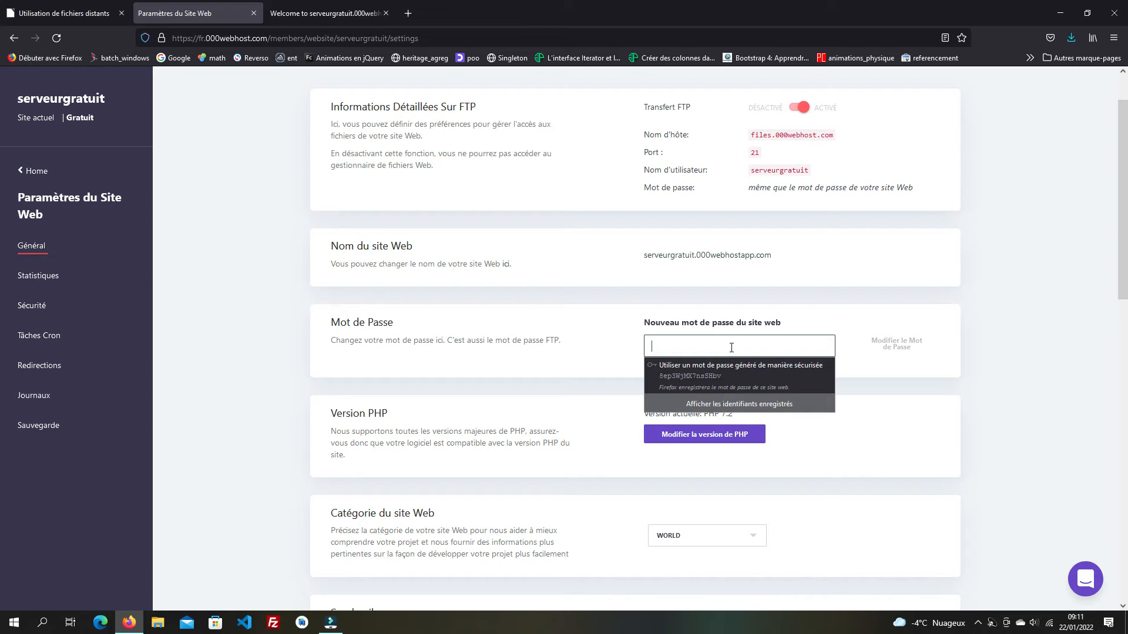
- Enter and submit a new website password of 8+ characters, declining Firefox's save prompt
{"action": "type", "text": "•"}
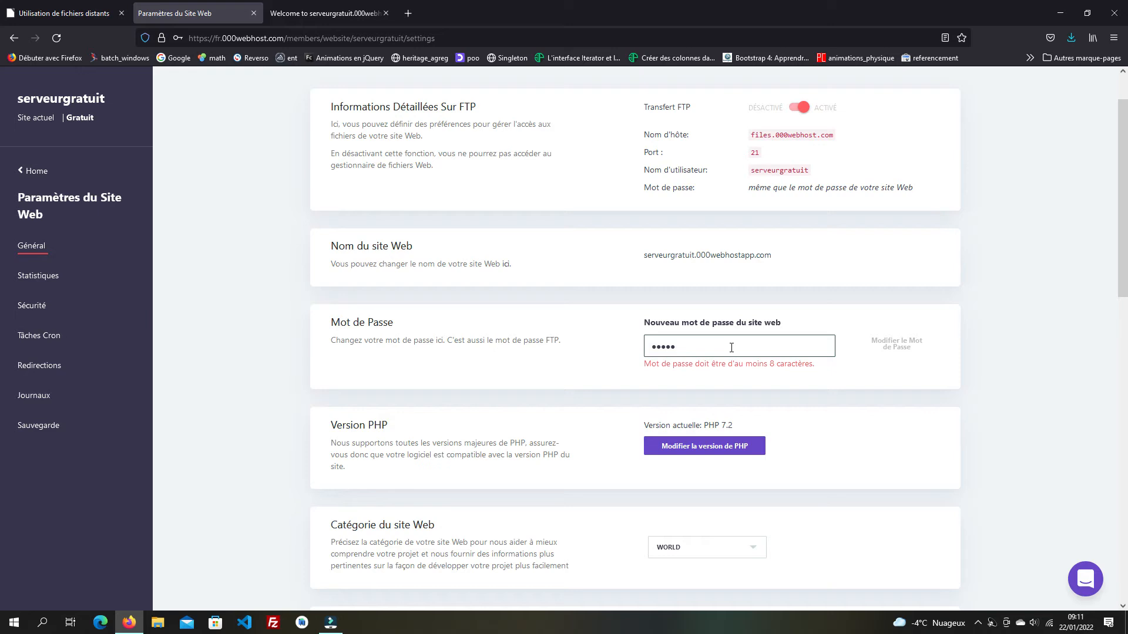
{"action": "type", "text": "1"}
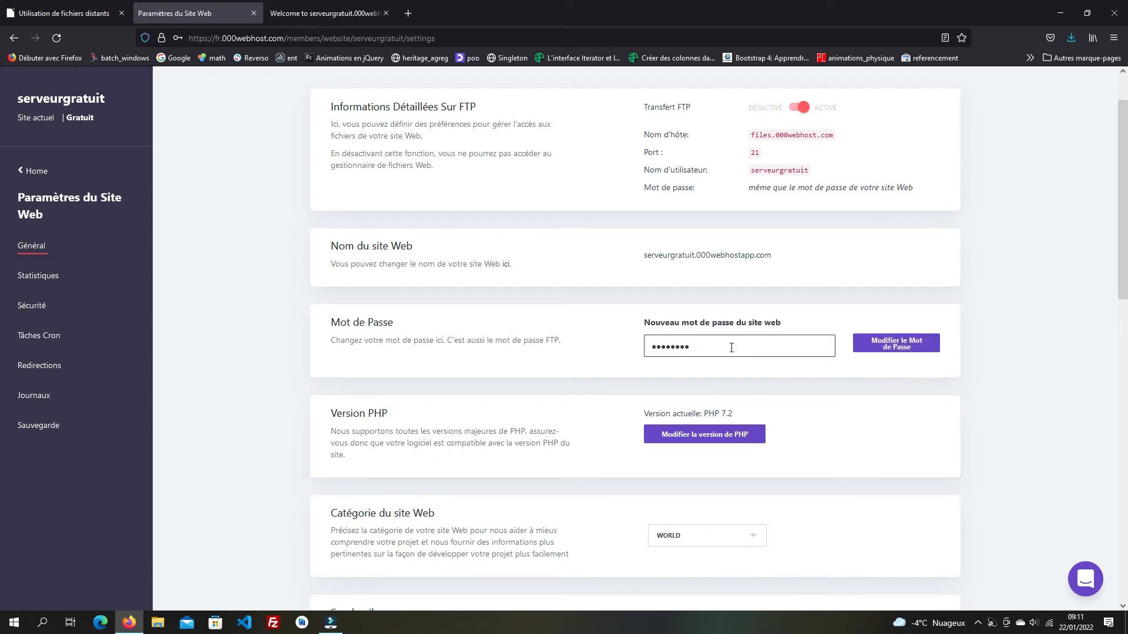
{"action": "left_click", "coordinate": [903, 351]}
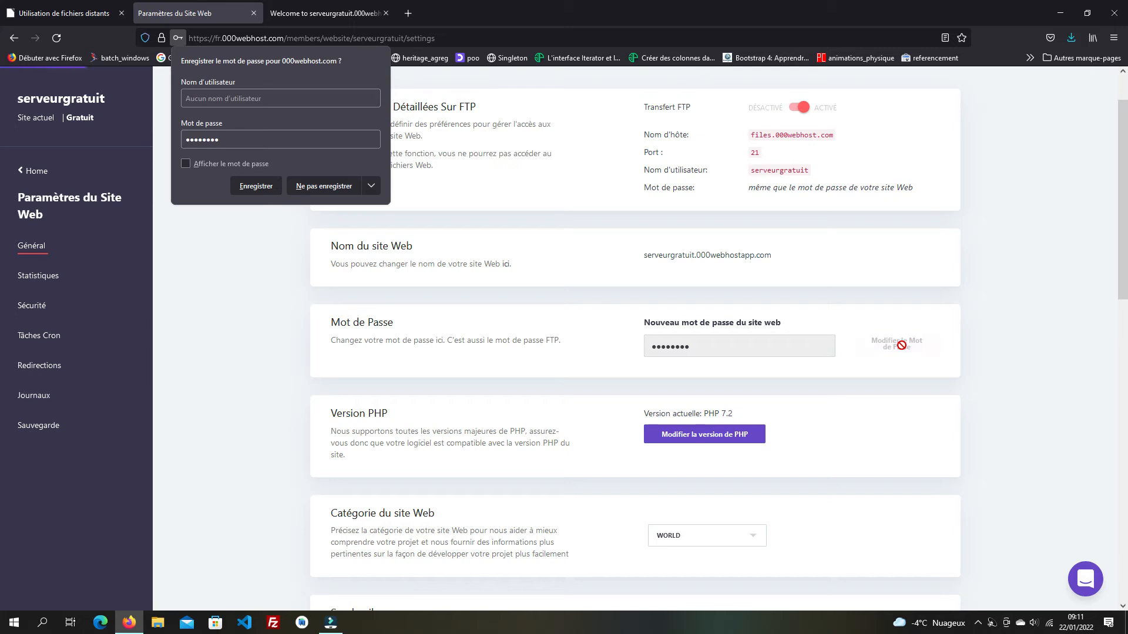
{"action": "left_click", "coordinate": [331, 187]}
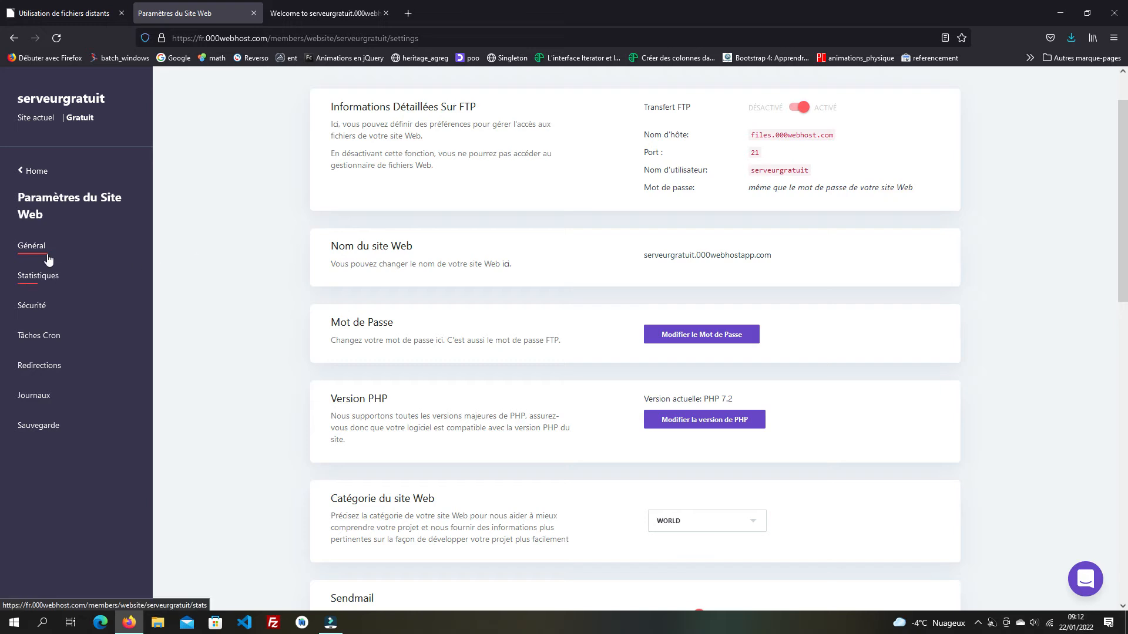
- Go through Home and Outils to 'Définir L'adresse Web', showing the empty Mes Domaines page
{"action": "scroll", "coordinate": [498, 305], "scroll_direction": "up", "scroll_amount": 1}
{"action": "scroll", "coordinate": [498, 302], "scroll_direction": "down", "scroll_amount": 3}
{"action": "scroll", "coordinate": [498, 305], "scroll_direction": "down", "scroll_amount": 3}
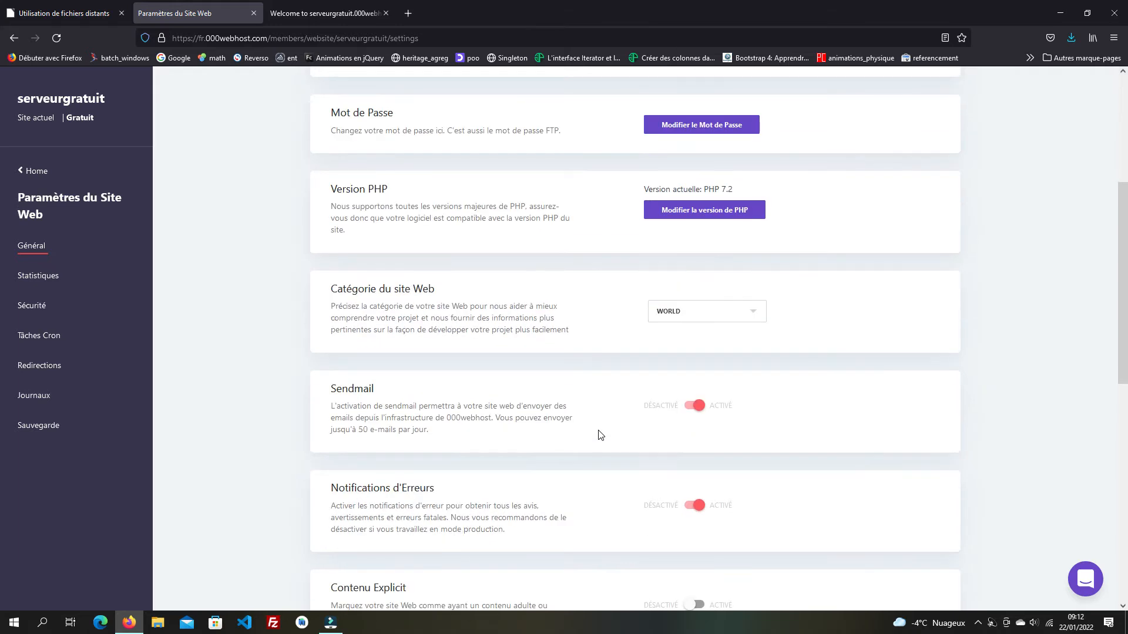
{"action": "scroll", "coordinate": [599, 435], "scroll_direction": "down", "scroll_amount": 1}
{"action": "scroll", "coordinate": [599, 434], "scroll_direction": "up", "scroll_amount": 2}
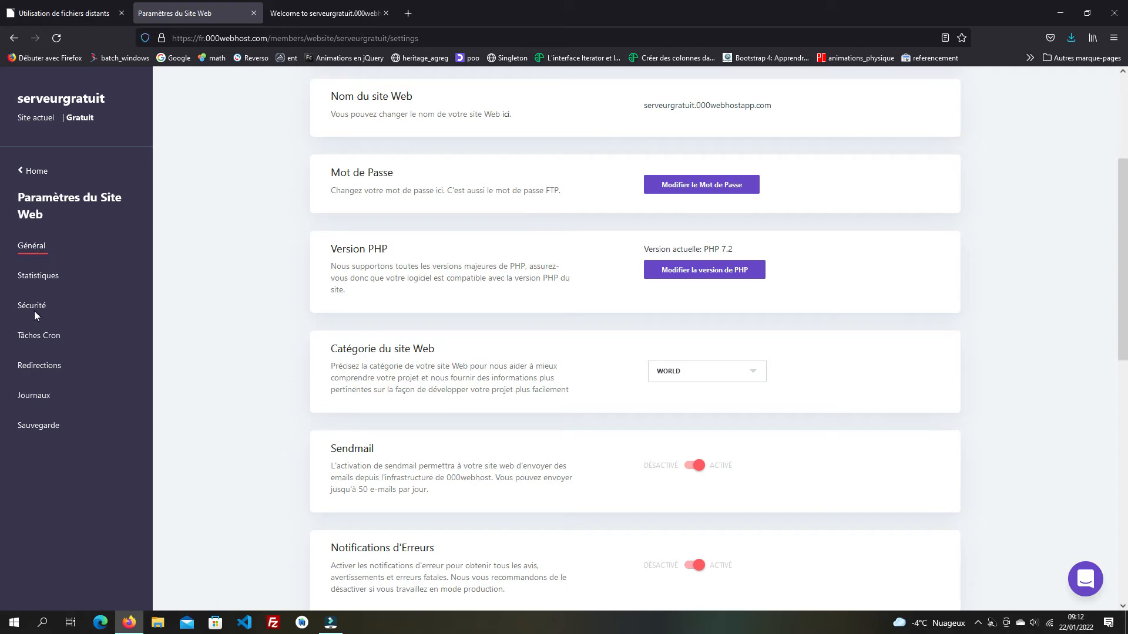
{"action": "left_click", "coordinate": [42, 175]}
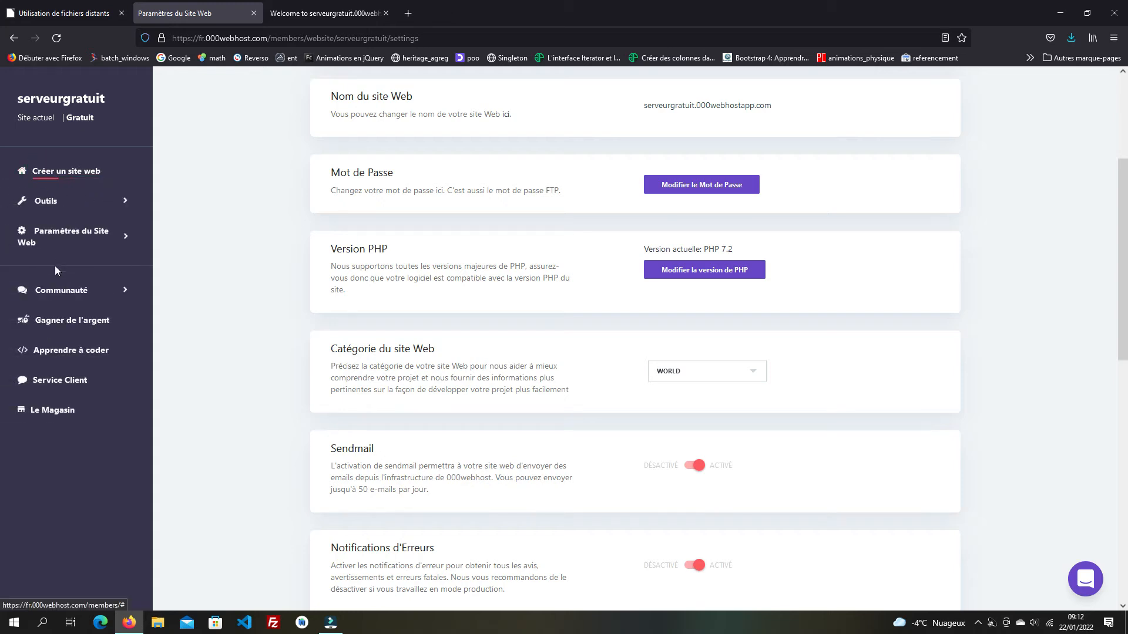
{"action": "left_click", "coordinate": [53, 204]}
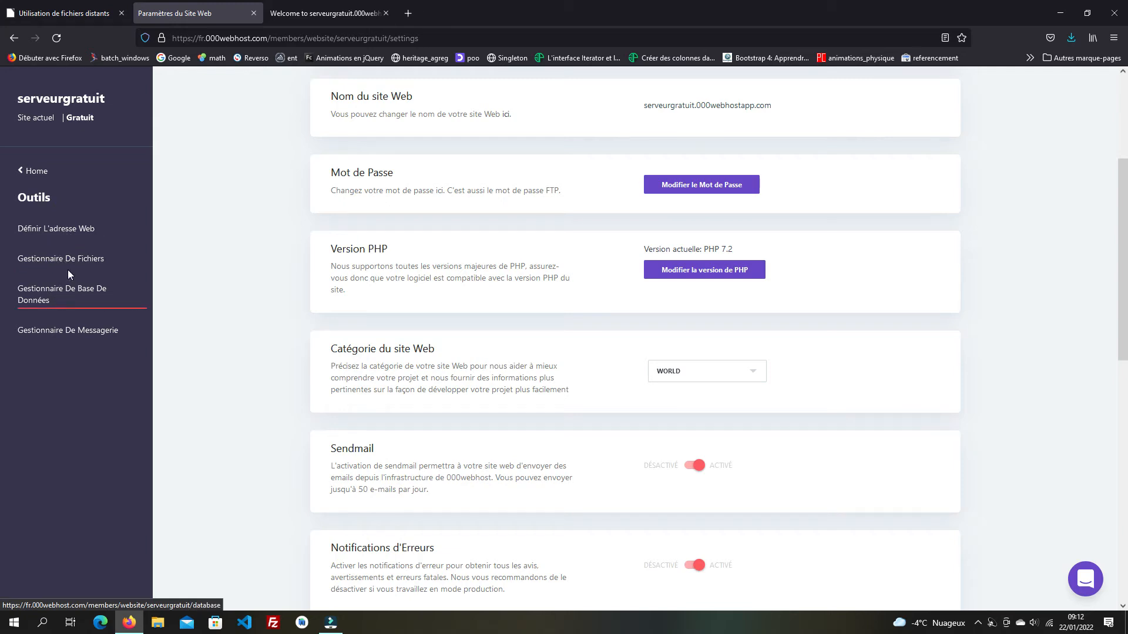
{"action": "left_click", "coordinate": [64, 230]}
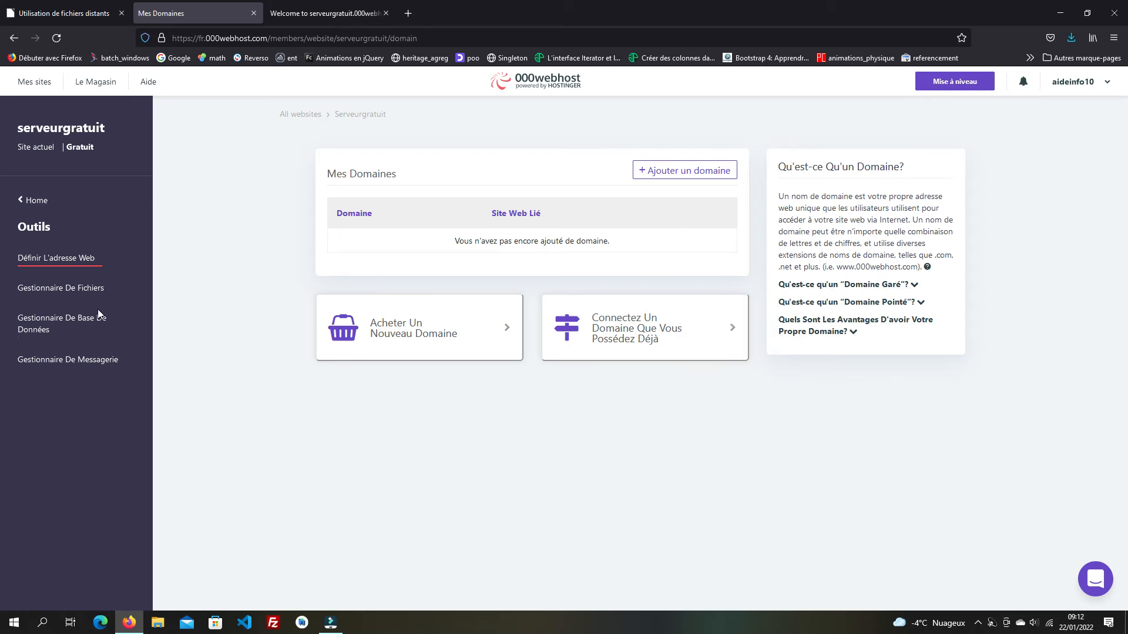
- Launch serveurgratuit's Gestionnaire De Fichiers, which loads in a new tab
{"action": "left_click", "coordinate": [62, 291]}
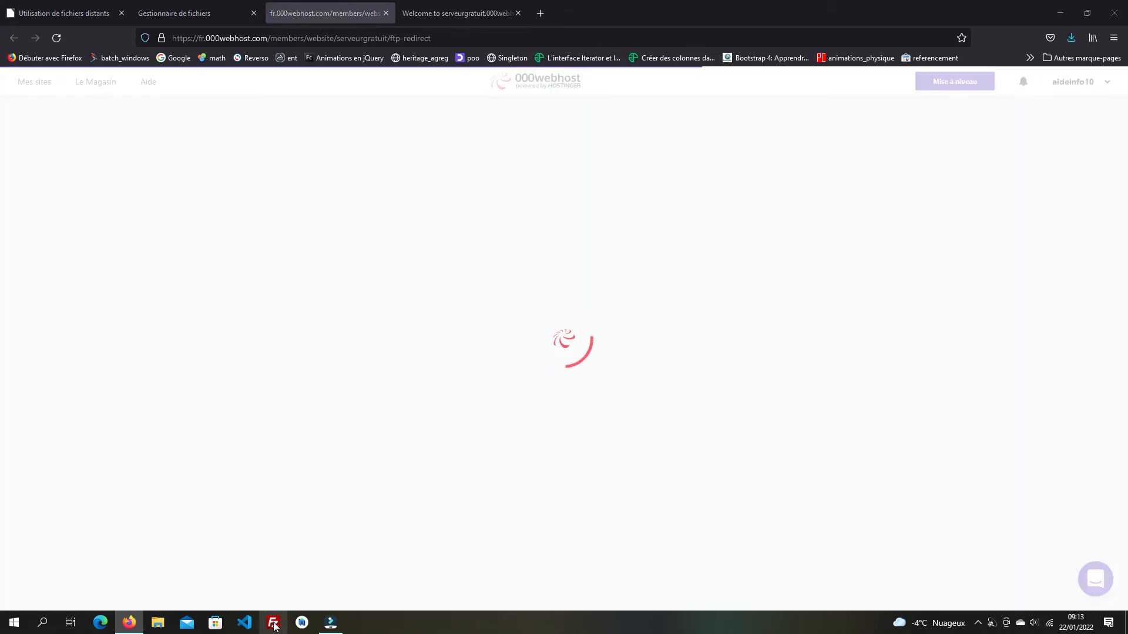
- Start FileZilla, close its 'Recherche des mises à jour' notice, and minimise the FileZilla window
{"action": "left_click", "coordinate": [273, 624]}
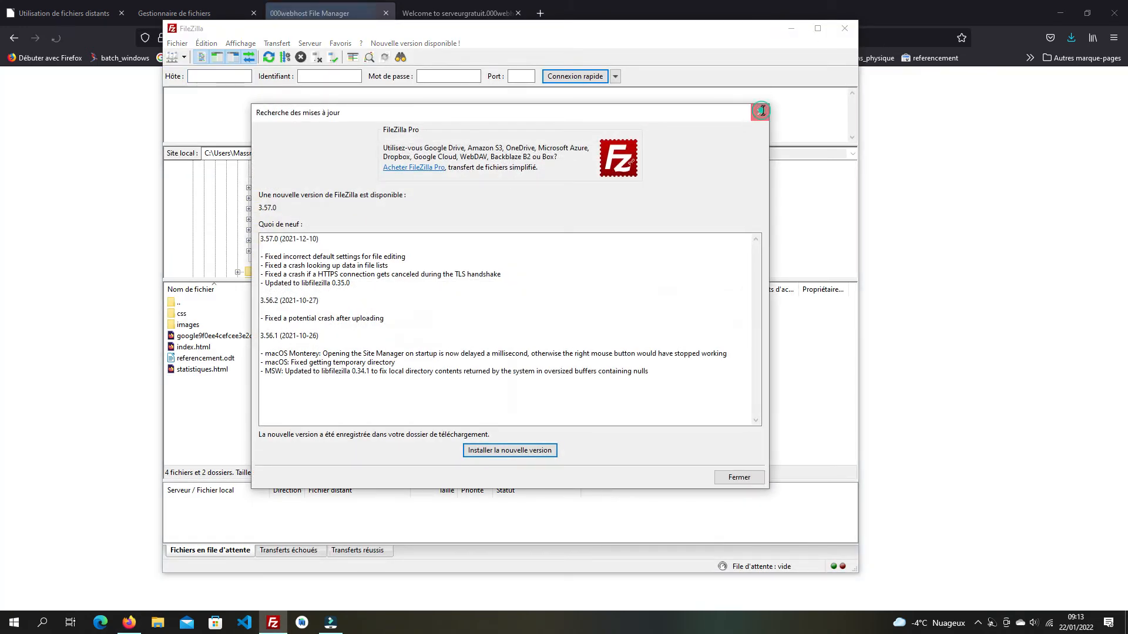
{"action": "left_click", "coordinate": [760, 115]}
{"action": "left_click", "coordinate": [791, 28]}
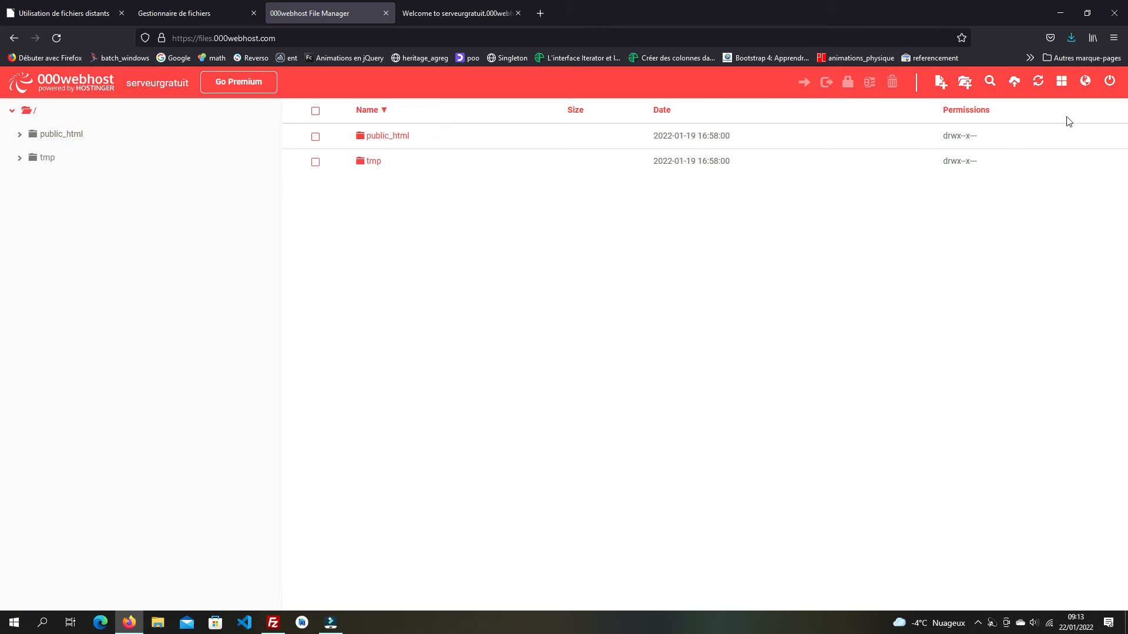
- Create a folder named Partage at the site root next to public_html and tmp
{"action": "left_click", "coordinate": [963, 85]}
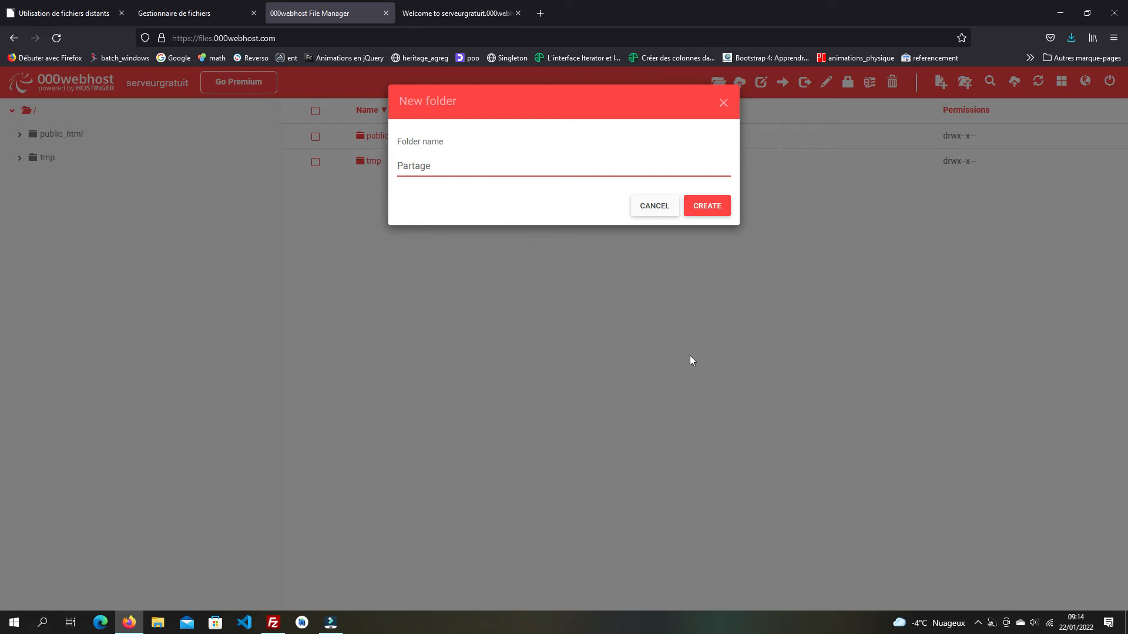
{"action": "left_click", "coordinate": [713, 217]}
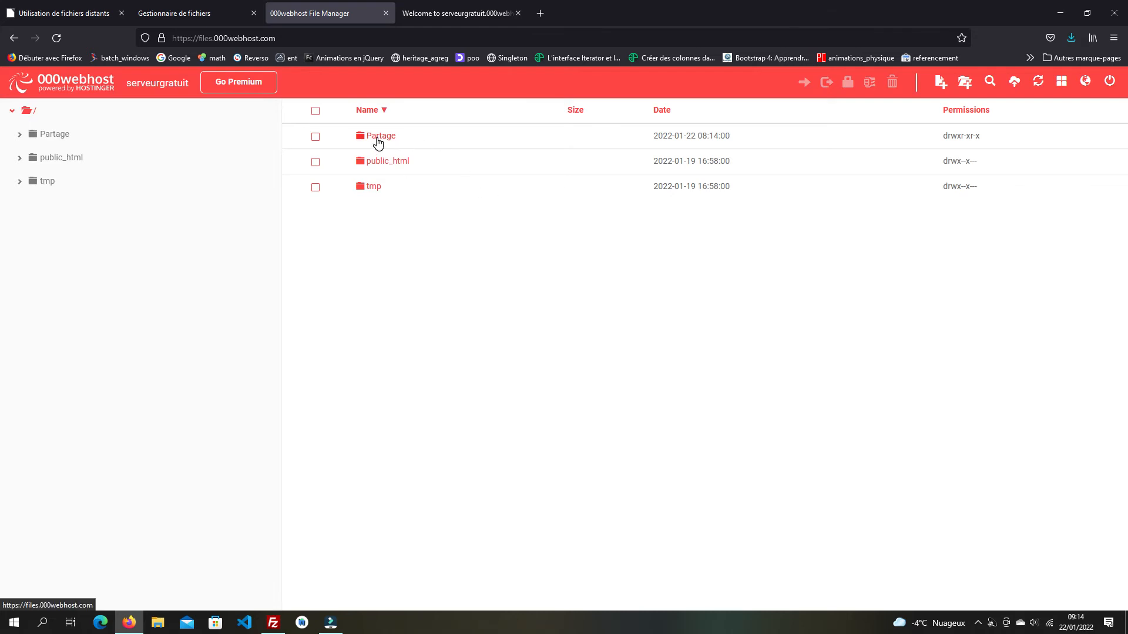
{"action": "left_click", "coordinate": [979, 111]}
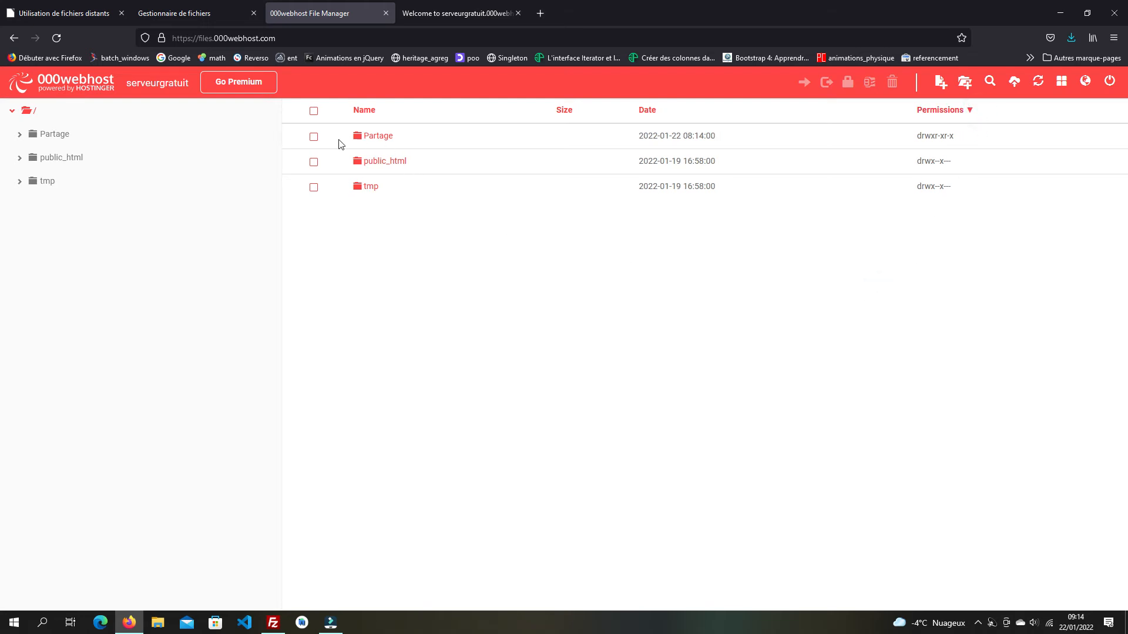
{"action": "left_click", "coordinate": [314, 137]}
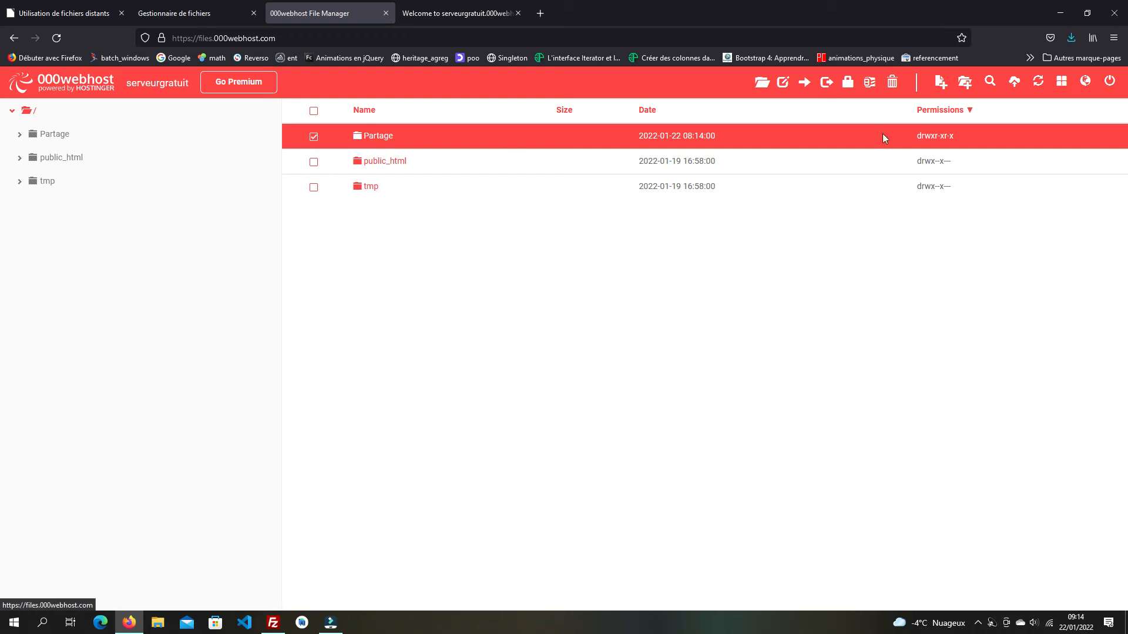
{"action": "left_click", "coordinate": [947, 115]}
{"action": "left_click", "coordinate": [949, 136]}
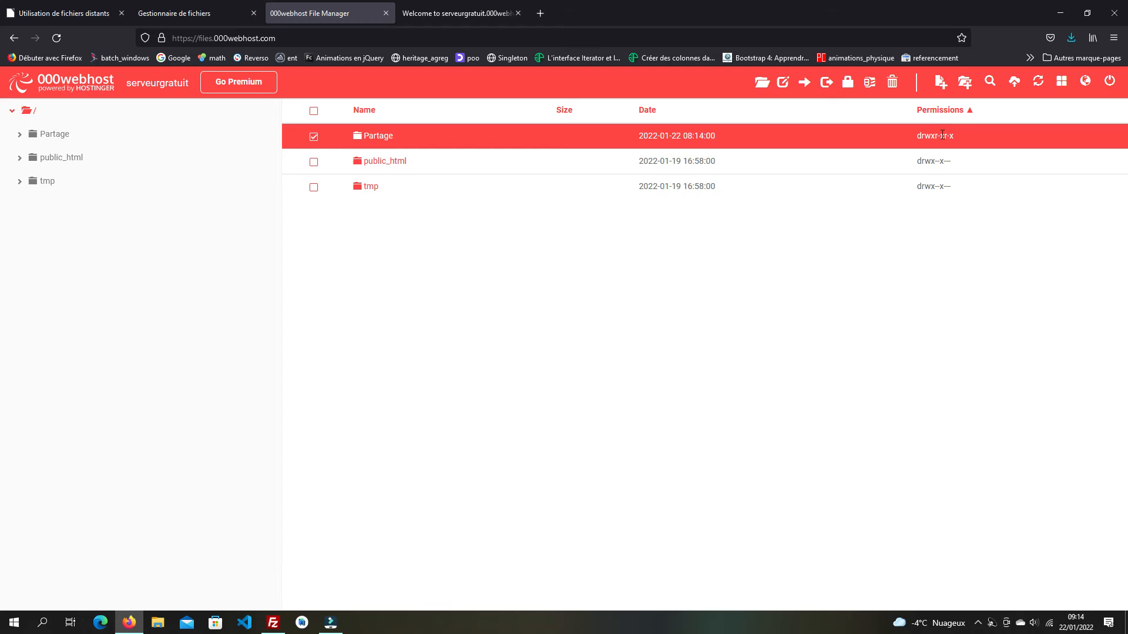
{"action": "double_click", "coordinate": [941, 136]}
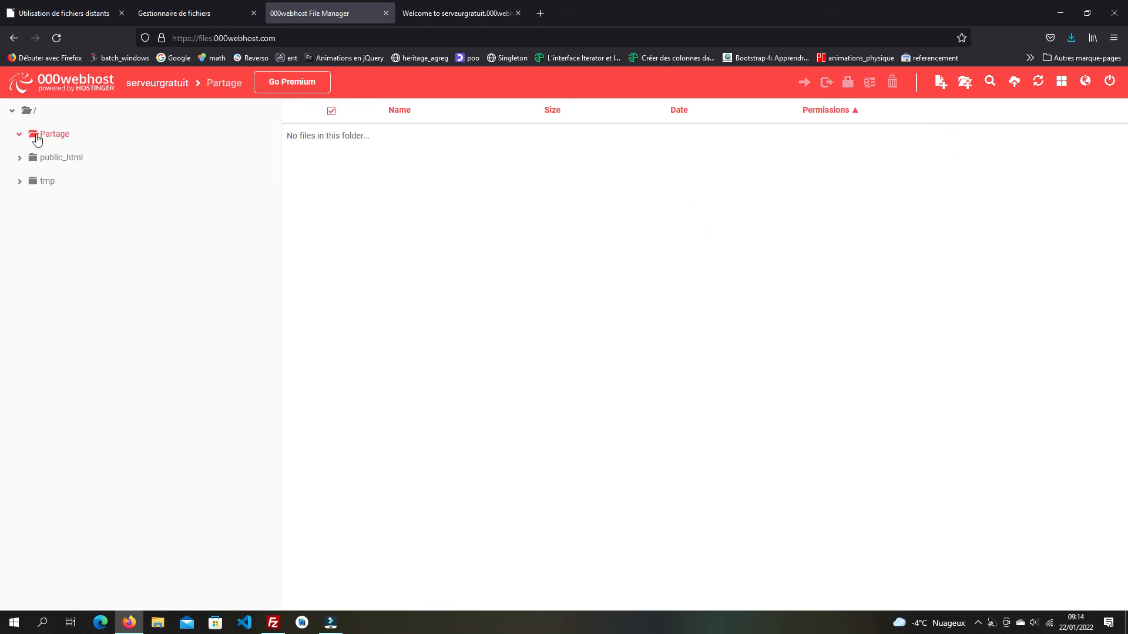
{"action": "left_click", "coordinate": [13, 38]}
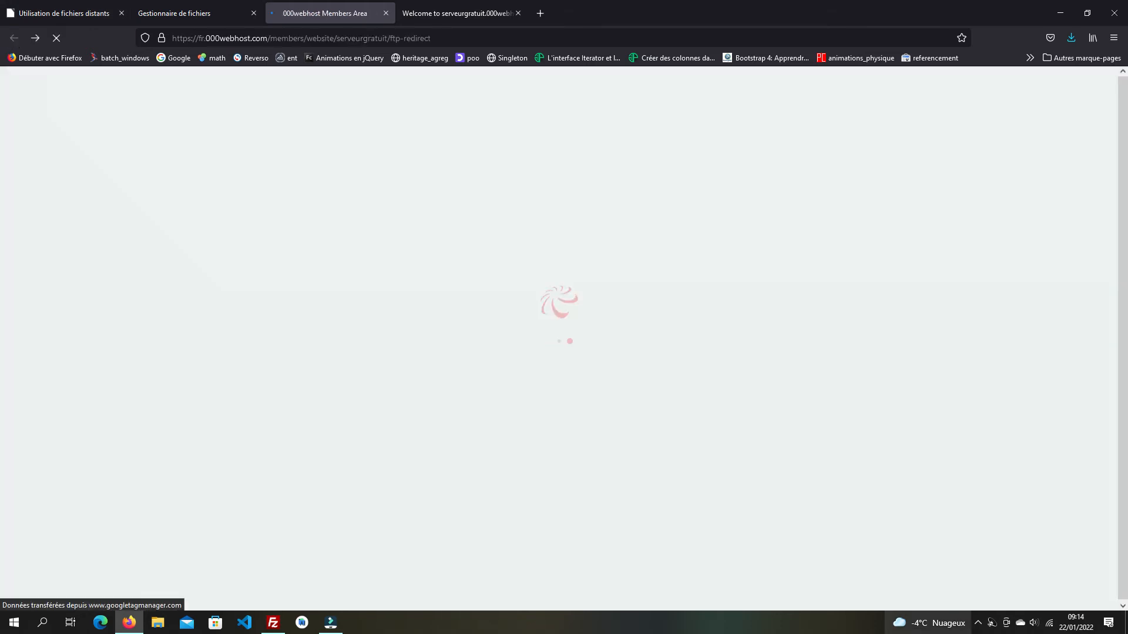
{"action": "left_click", "coordinate": [992, 623]}
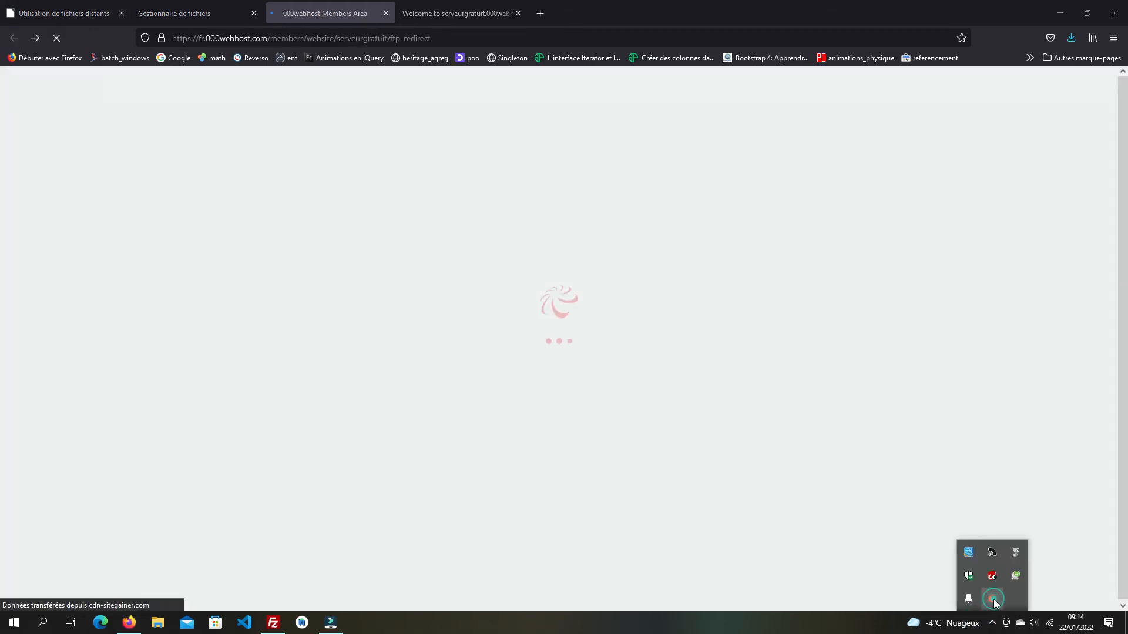
{"action": "right_click", "coordinate": [992, 599]}
{"action": "left_click", "coordinate": [1017, 575]}
{"action": "left_click", "coordinate": [981, 595]}
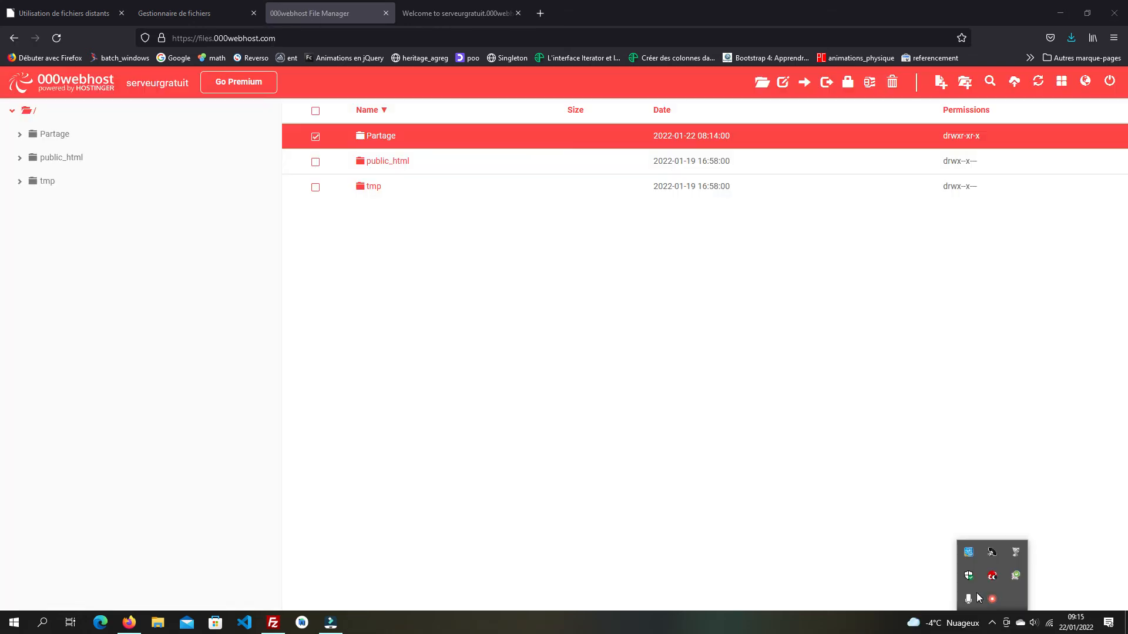
{"action": "right_click", "coordinate": [992, 600]}
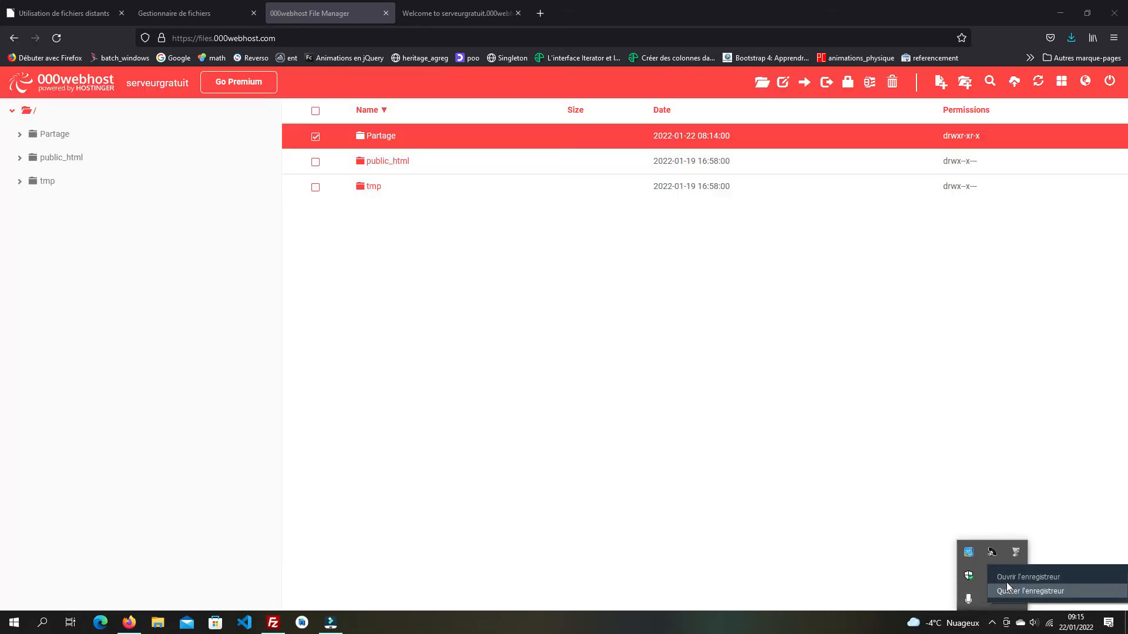
{"action": "left_click", "coordinate": [1007, 578]}
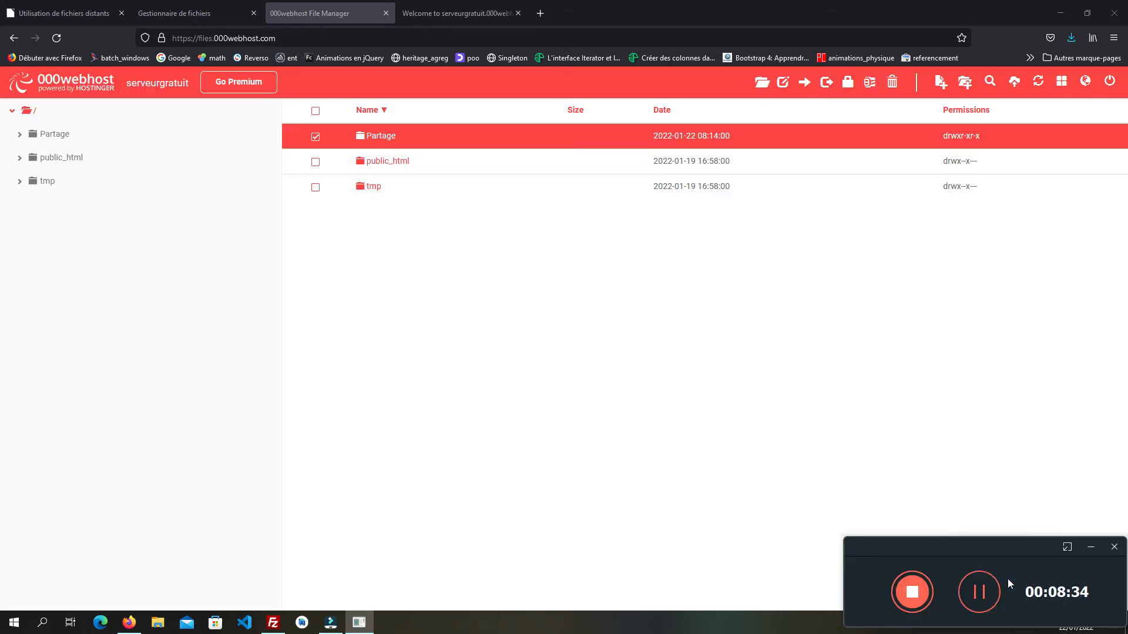
{"action": "left_click", "coordinate": [1090, 547]}
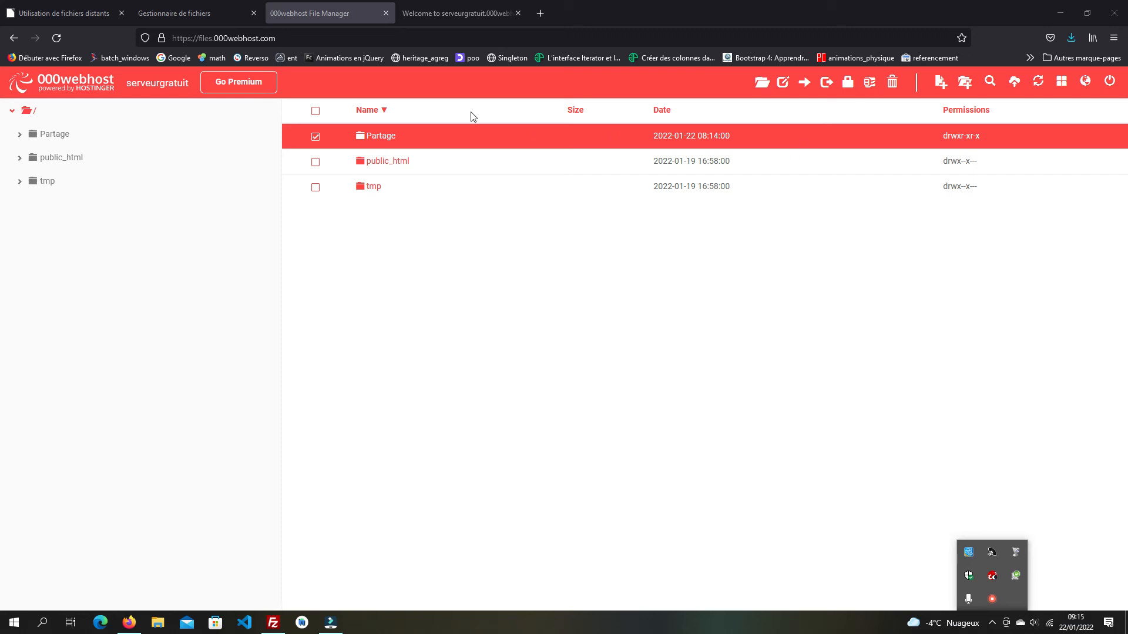
{"action": "left_click", "coordinate": [400, 259]}
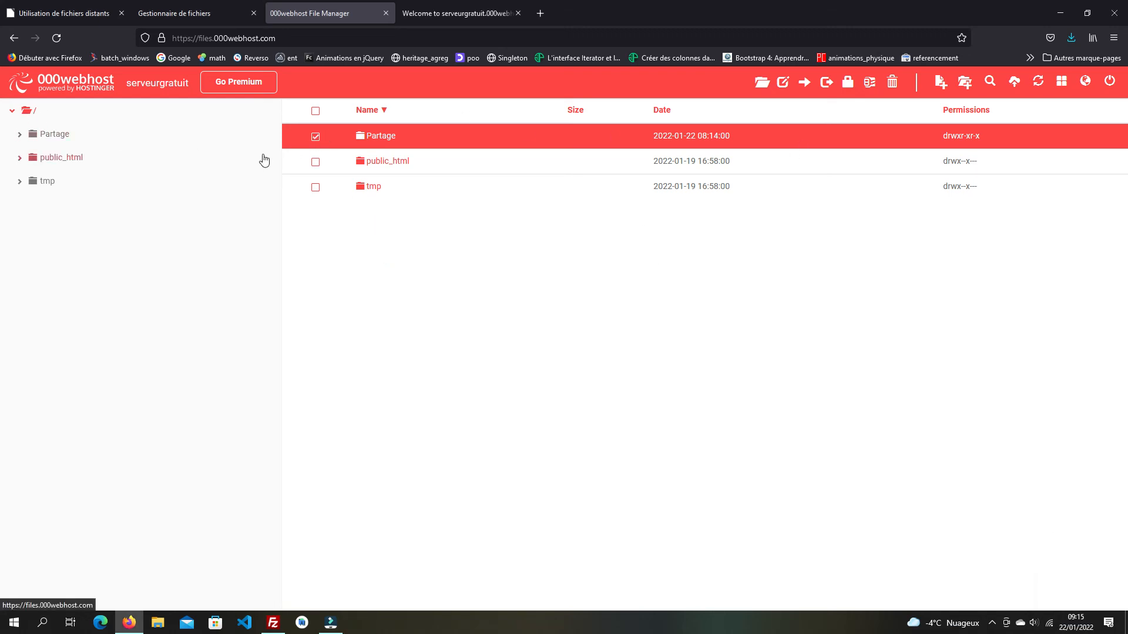
{"action": "left_click", "coordinate": [316, 141]}
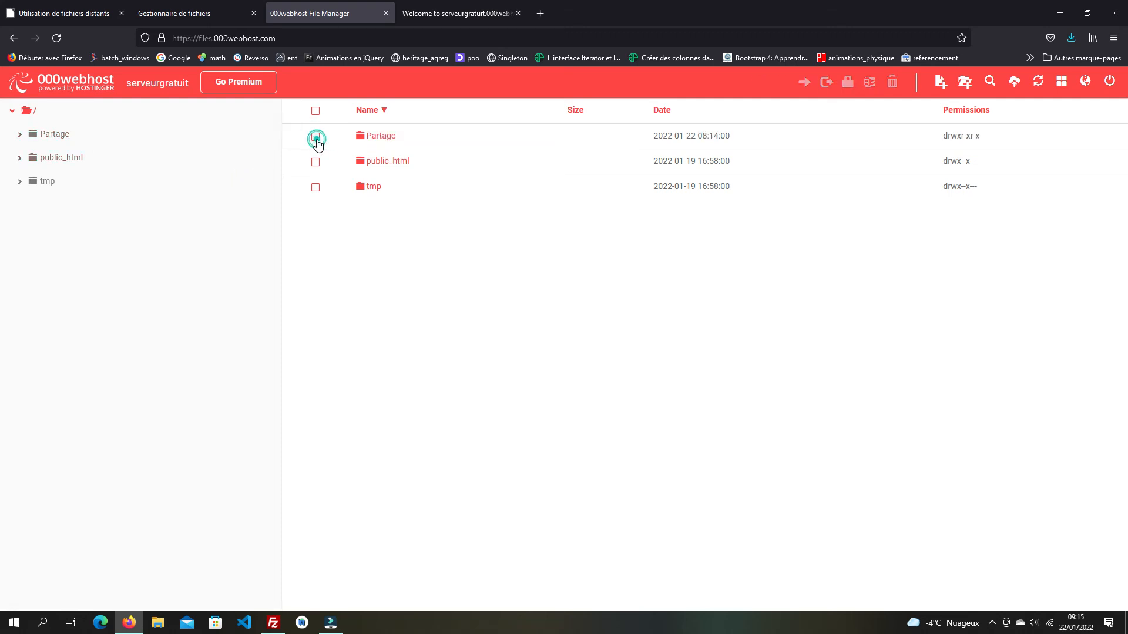
{"action": "left_click", "coordinate": [317, 142]}
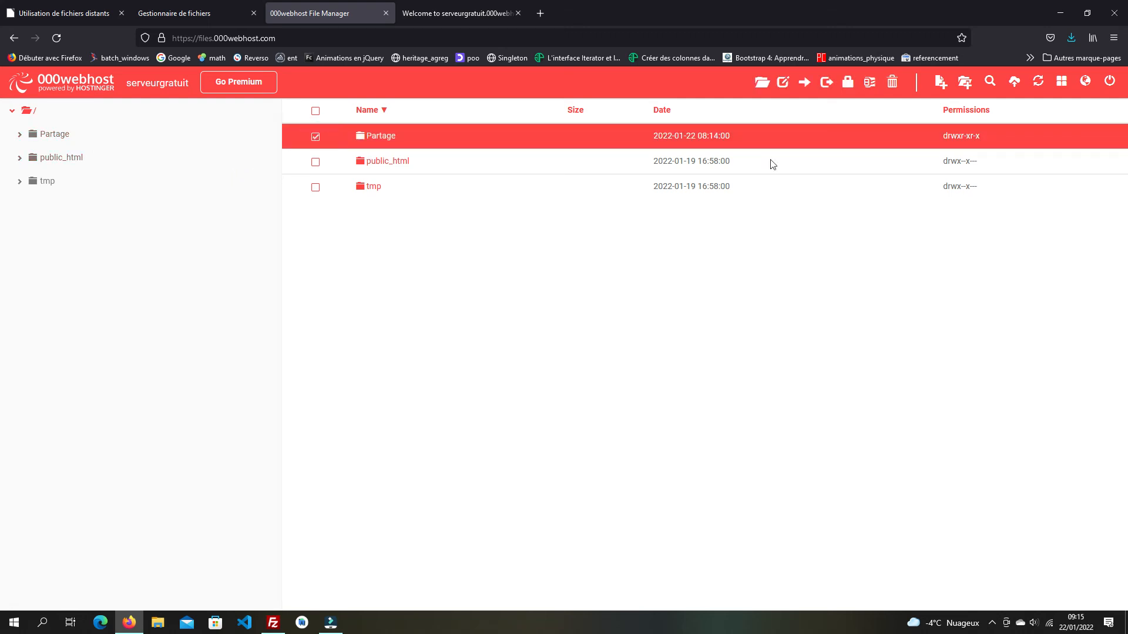
- Set Partage's permissions to 777 by adding Write for Group and Others
{"action": "right_click", "coordinate": [962, 135]}
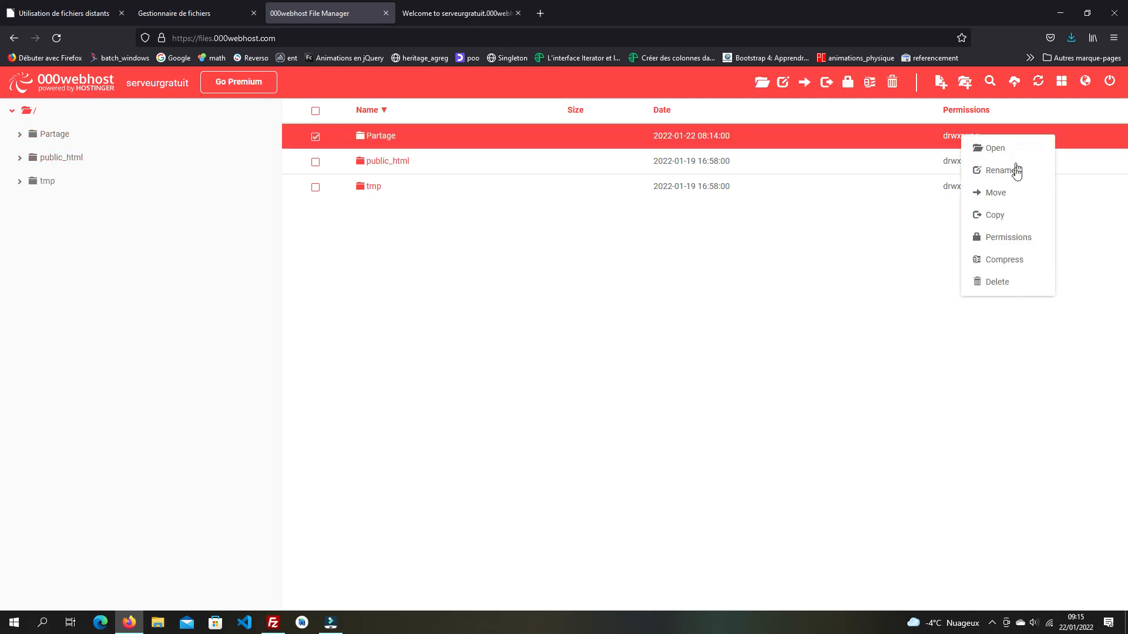
{"action": "left_click", "coordinate": [1007, 237]}
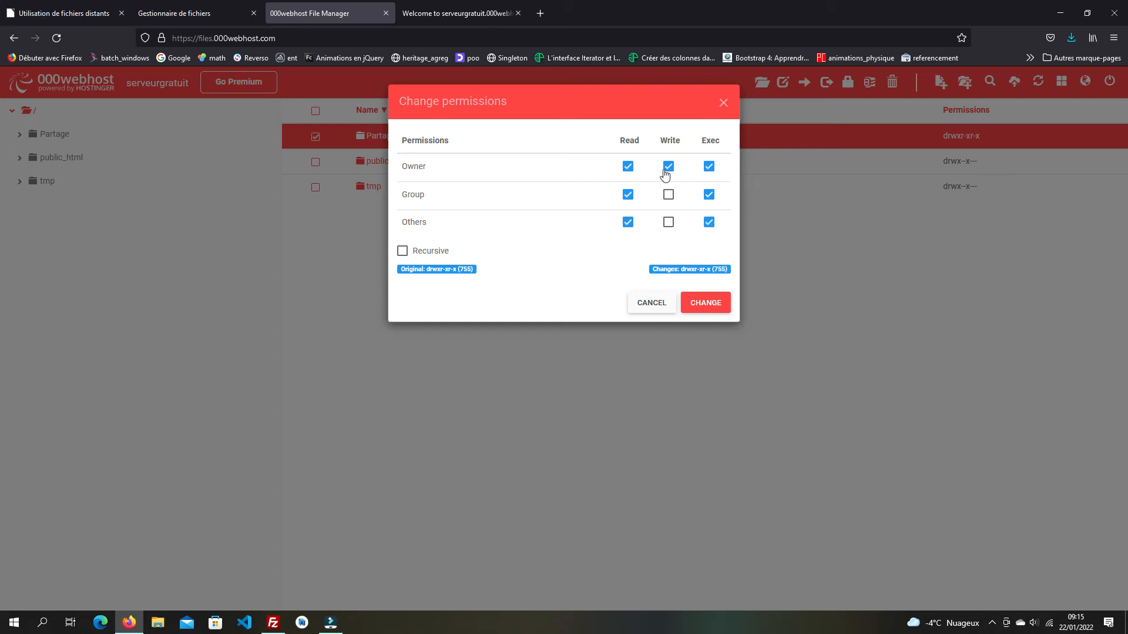
{"action": "left_click", "coordinate": [668, 197]}
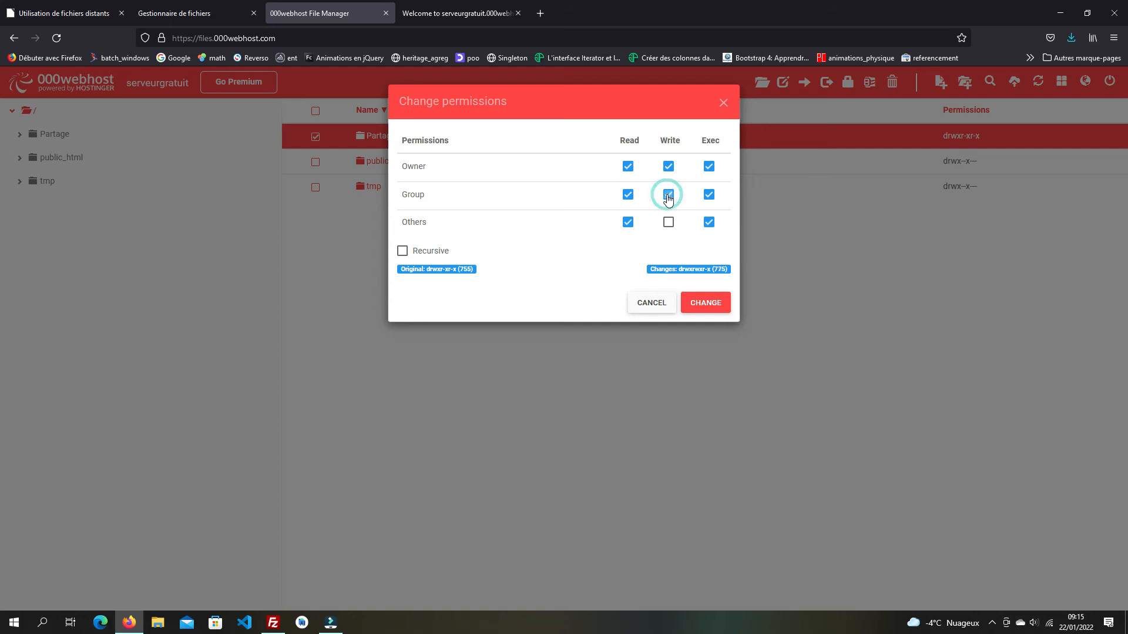
{"action": "left_click", "coordinate": [668, 222]}
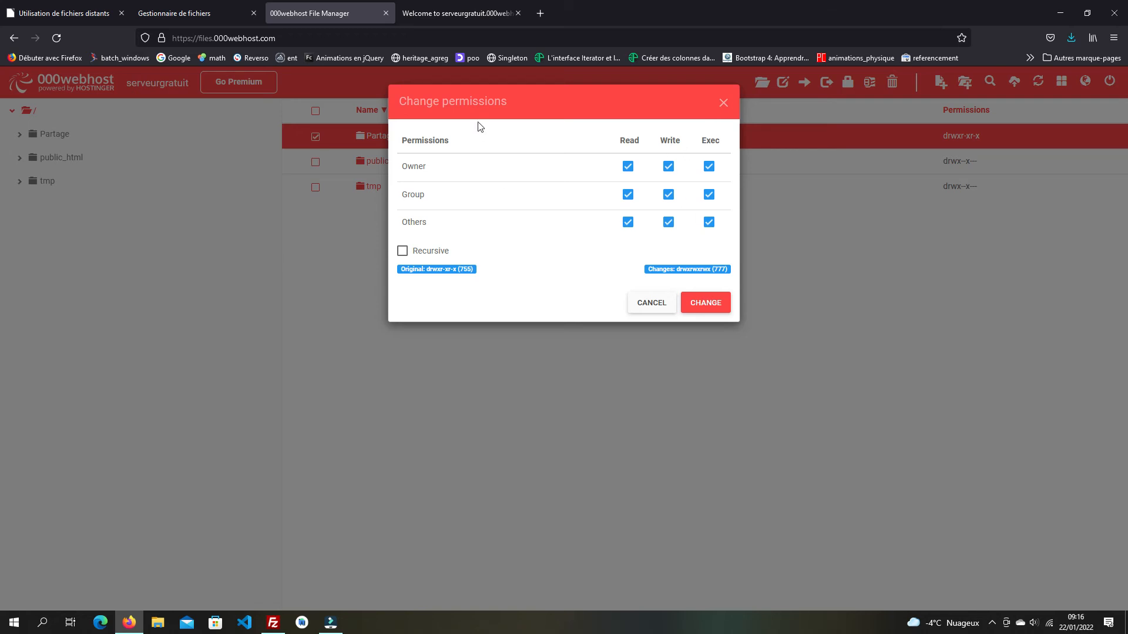
{"action": "left_click", "coordinate": [707, 308]}
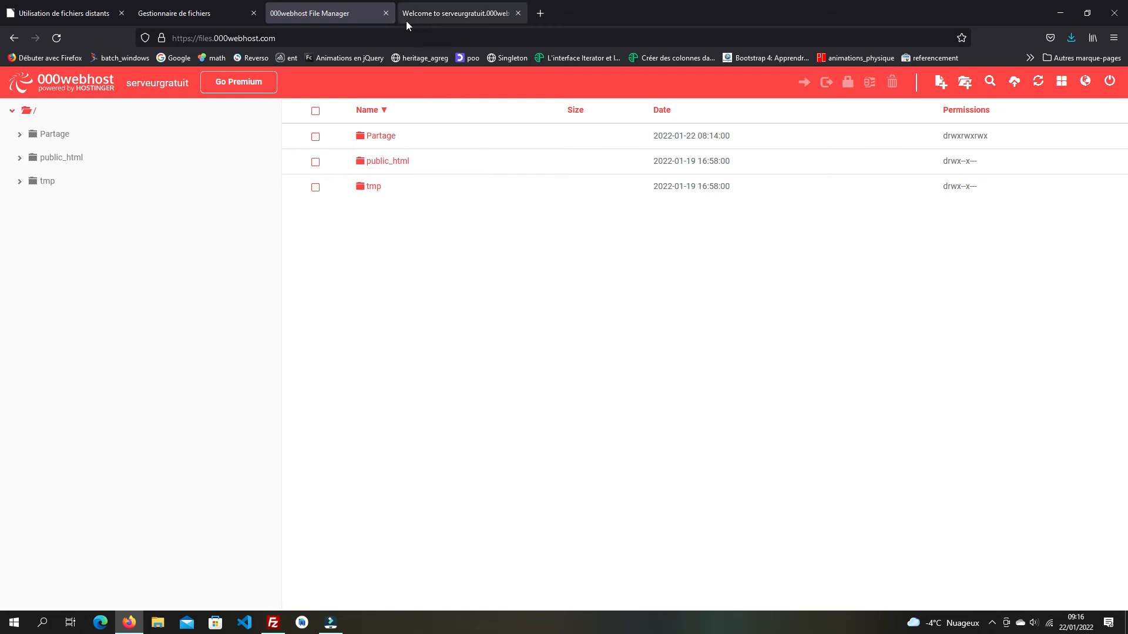
- Open public_html and delete its .htaccess file
{"action": "left_click", "coordinate": [381, 166]}
{"action": "double_click", "coordinate": [381, 166]}
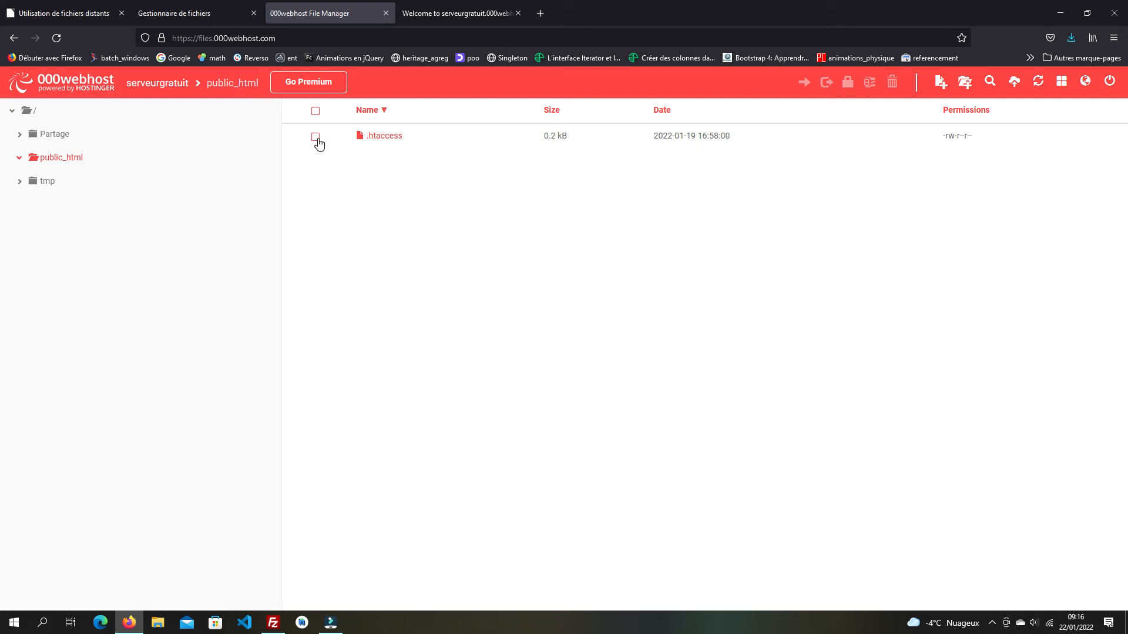
{"action": "left_click", "coordinate": [386, 139]}
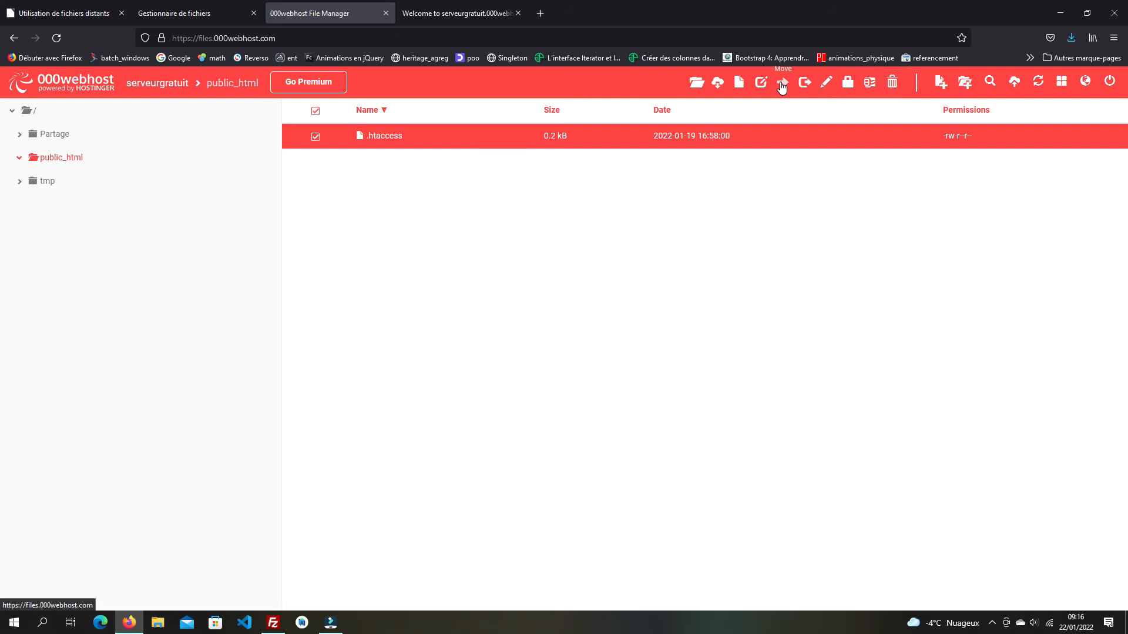
{"action": "left_click", "coordinate": [892, 82]}
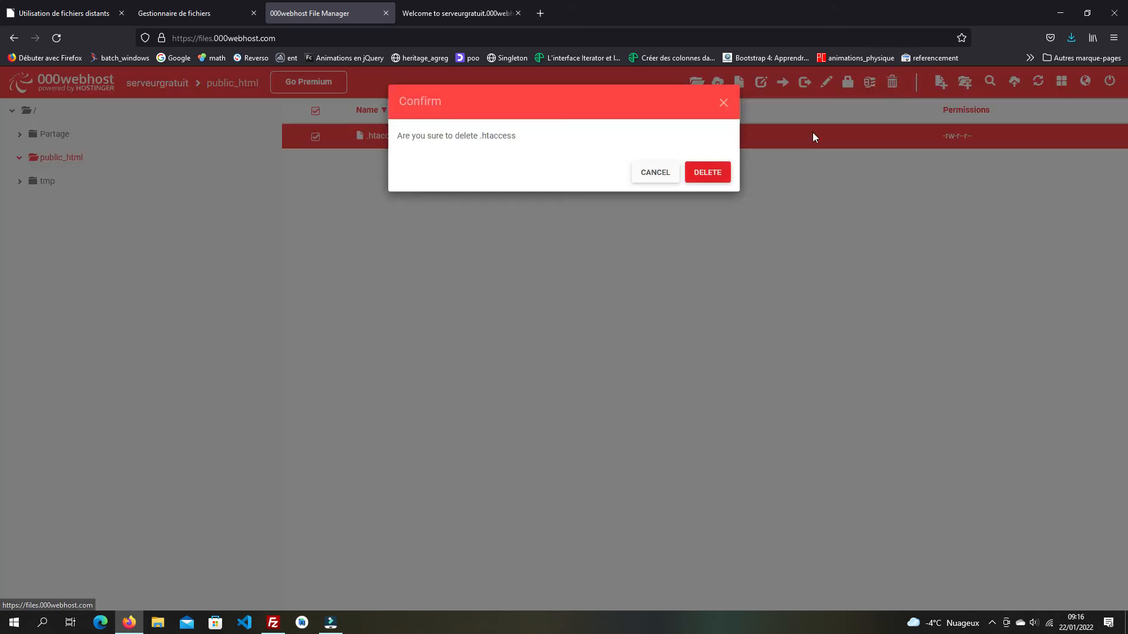
{"action": "left_click", "coordinate": [705, 174]}
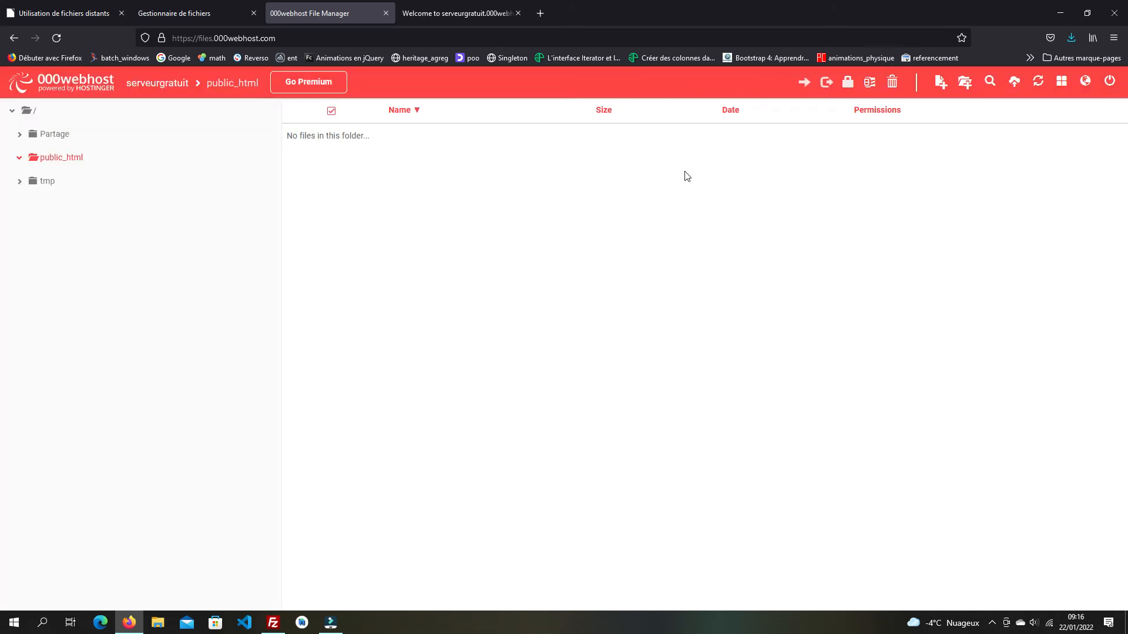
{"action": "left_click", "coordinate": [460, 13]}
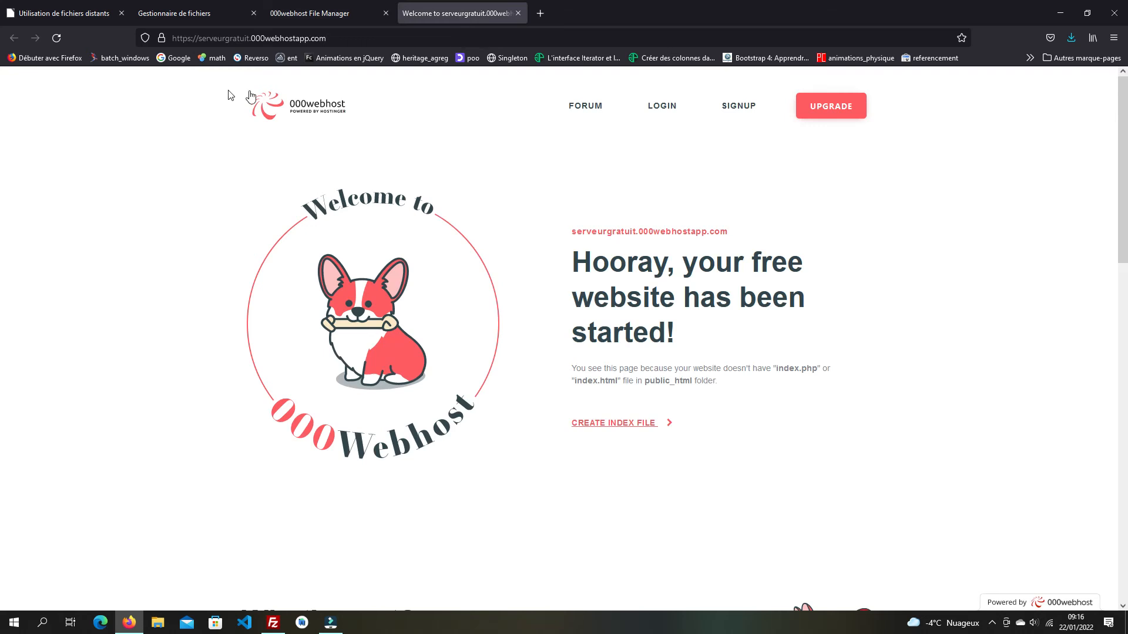
{"action": "left_click", "coordinate": [56, 37]}
{"action": "left_click", "coordinate": [308, 16]}
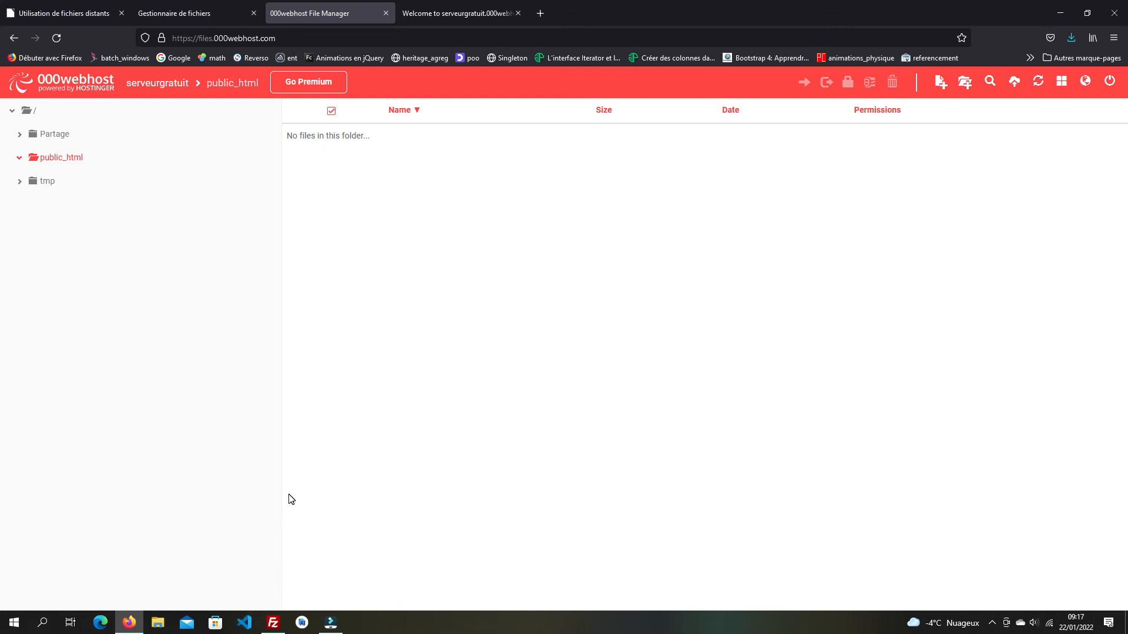
- Open Visual Studio Code and create a new untitled file
{"action": "left_click", "coordinate": [254, 629]}
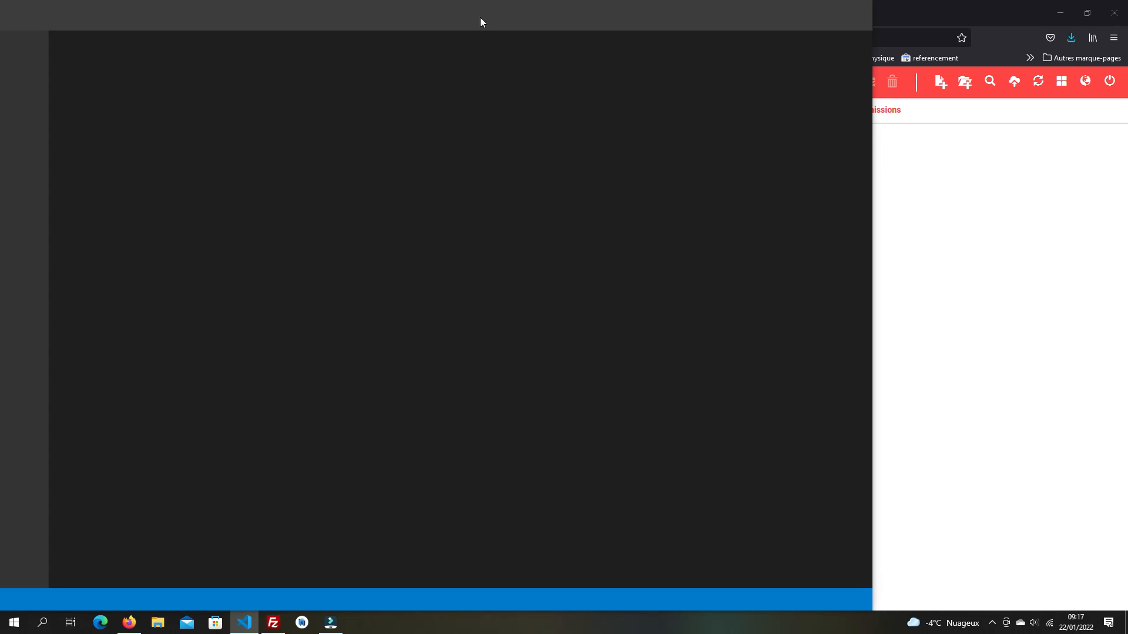
{"action": "left_click_drag", "start_coordinate": [456, 23], "coordinate": [479, 22]}
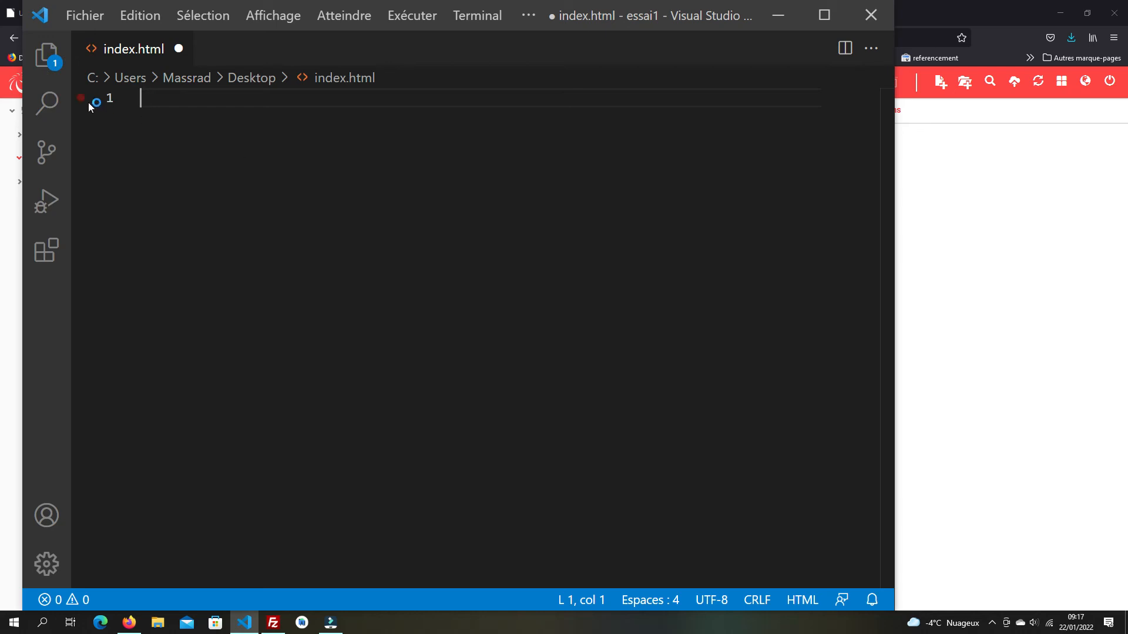
{"action": "left_click", "coordinate": [88, 23]}
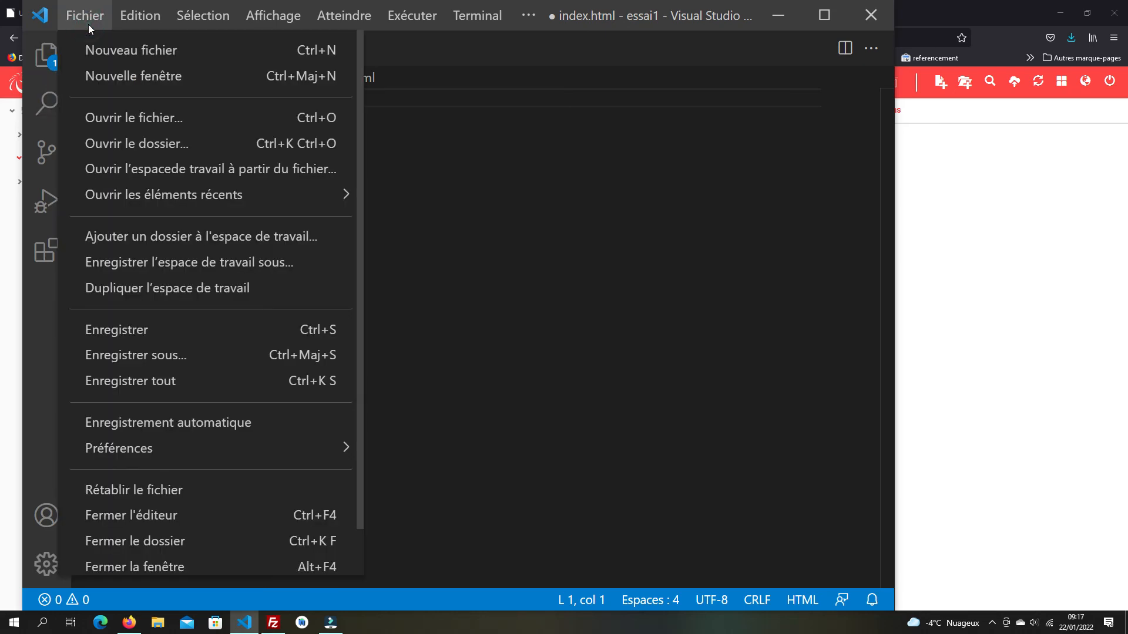
{"action": "left_click", "coordinate": [183, 53]}
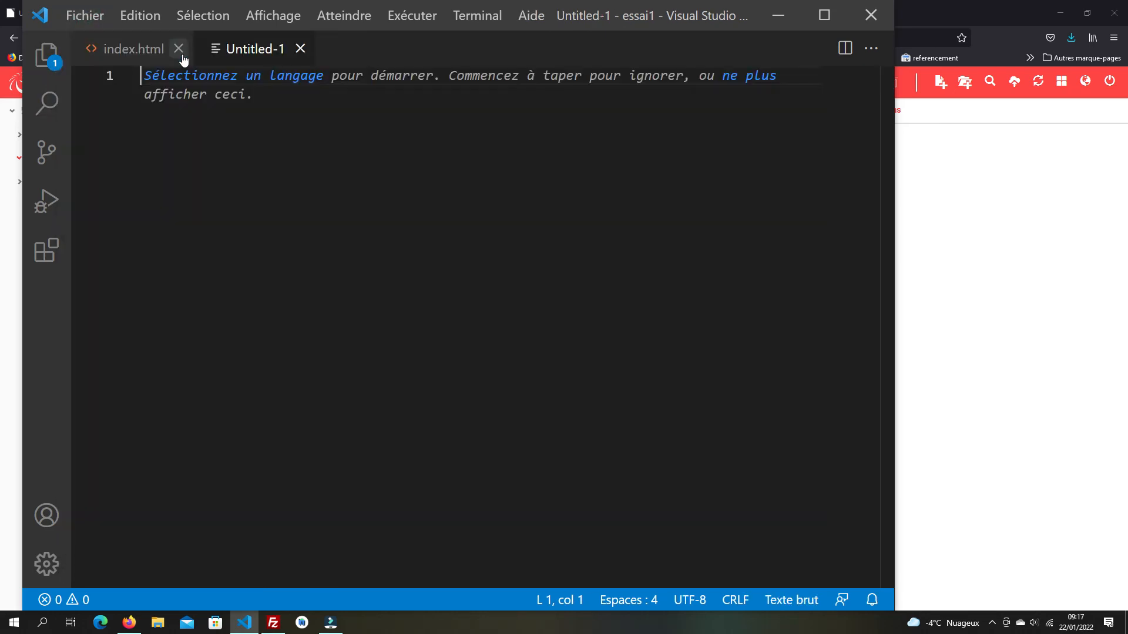
- Save the new file to the Desktop as index.html, replacing the existing one
{"action": "left_click", "coordinate": [83, 16]}
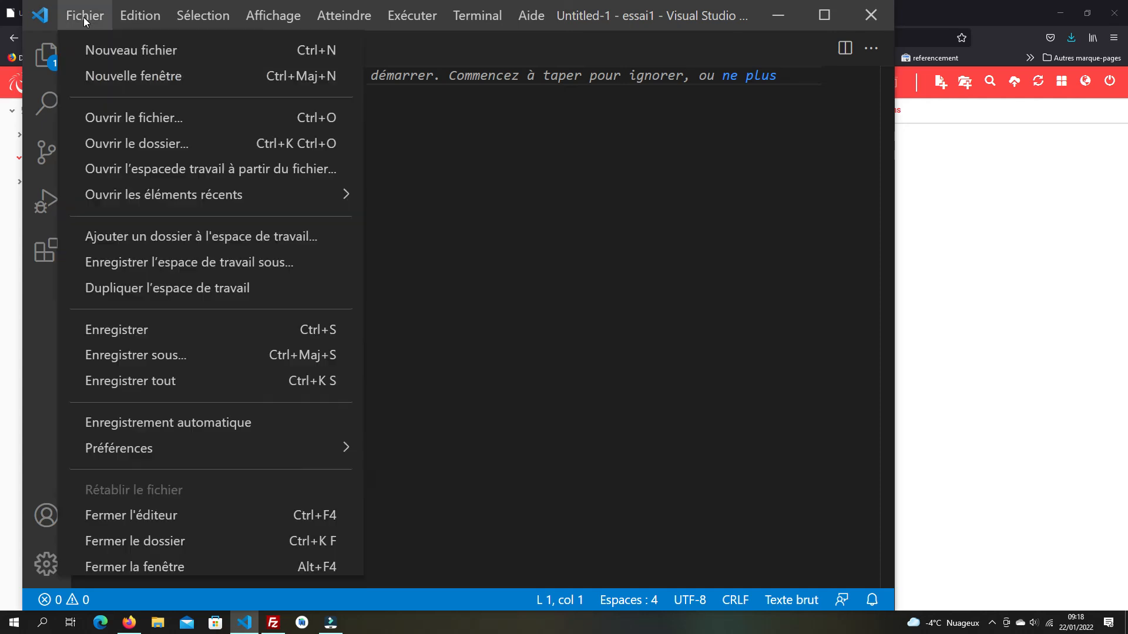
{"action": "left_click", "coordinate": [156, 341]}
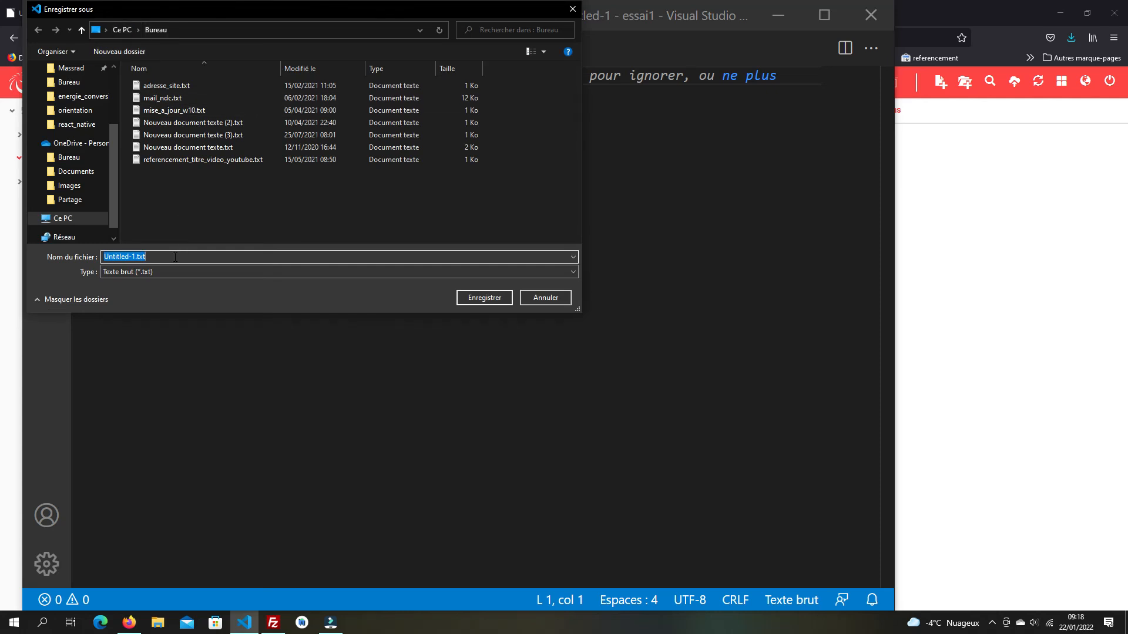
{"action": "type", "text": "index"}
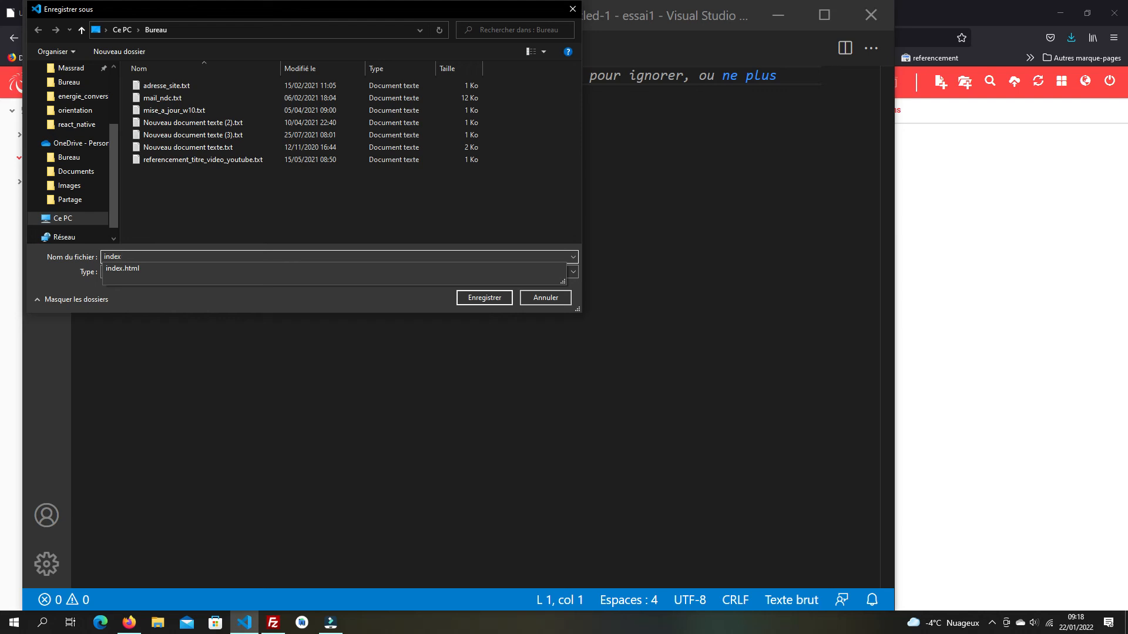
{"action": "key", "text": "Down"}
{"action": "left_click", "coordinate": [477, 299]}
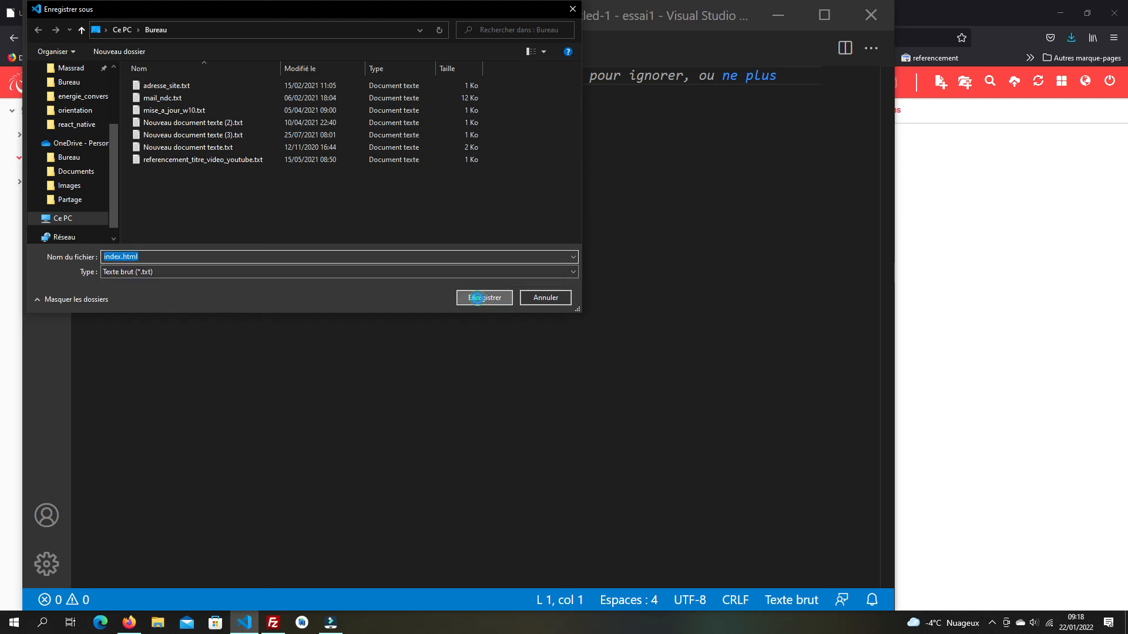
{"action": "left_click", "coordinate": [607, 316]}
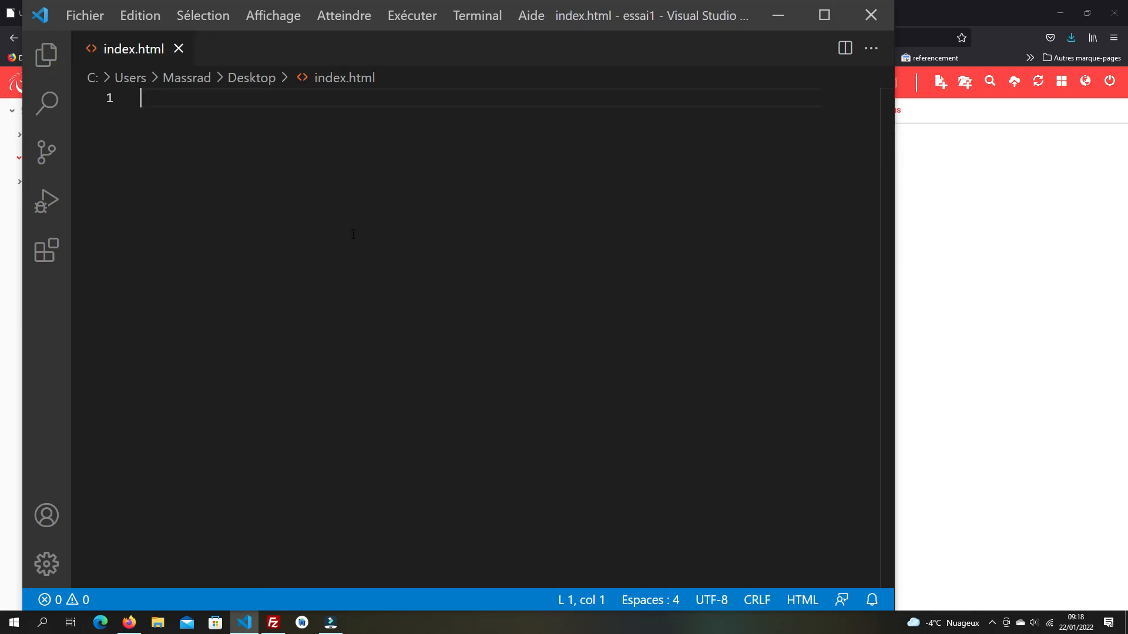
- Write <!DOCTYPE html> and an <html></html> element, beginning a <head> tag inside it
{"action": "type", "text": "<"}
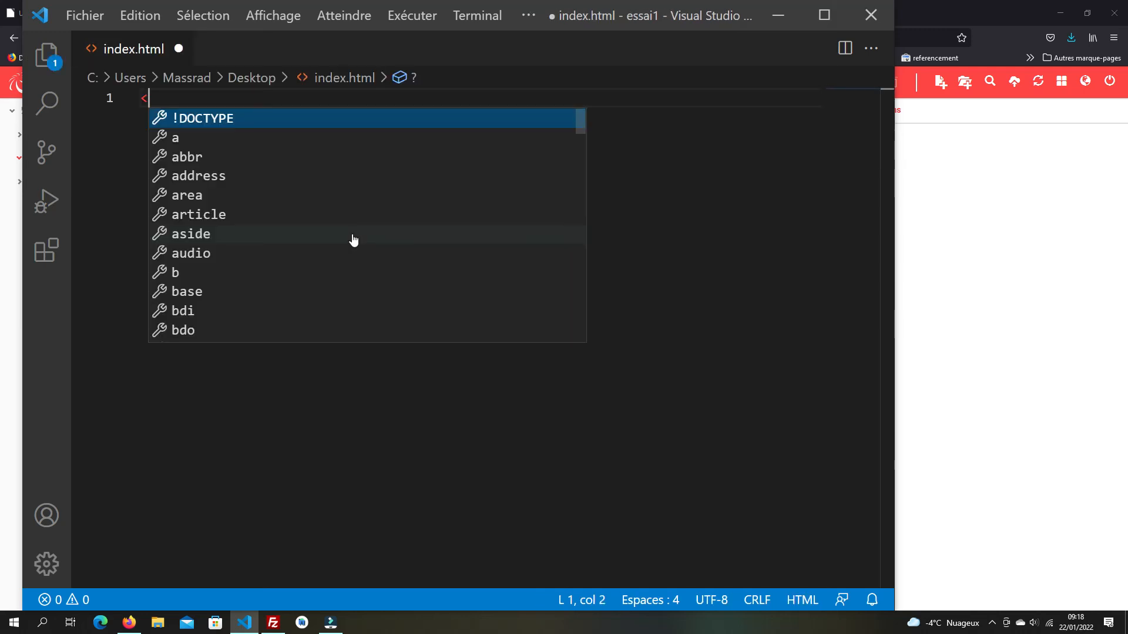
{"action": "left_click", "coordinate": [249, 119]}
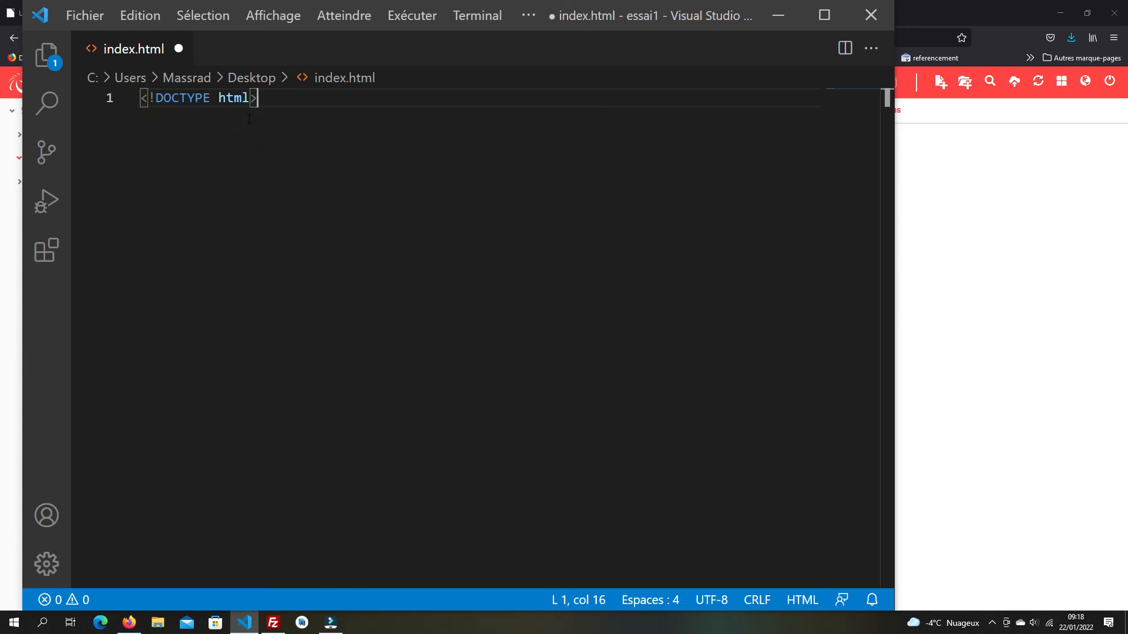
{"action": "key", "text": "Return"}
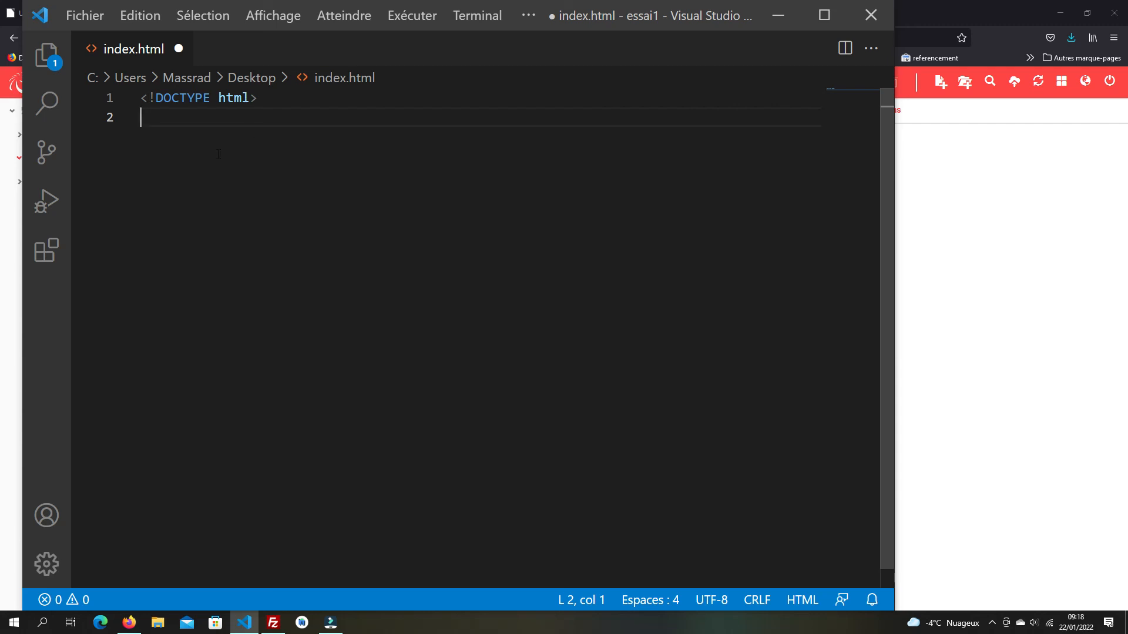
{"action": "type", "text": "<"}
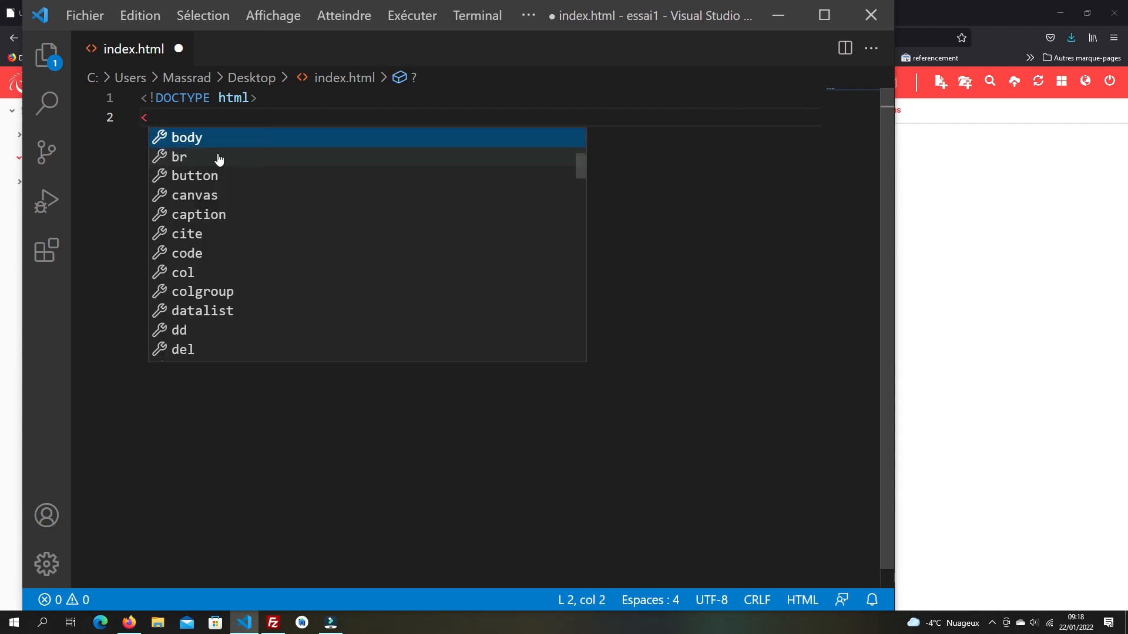
{"action": "type", "text": "html"}
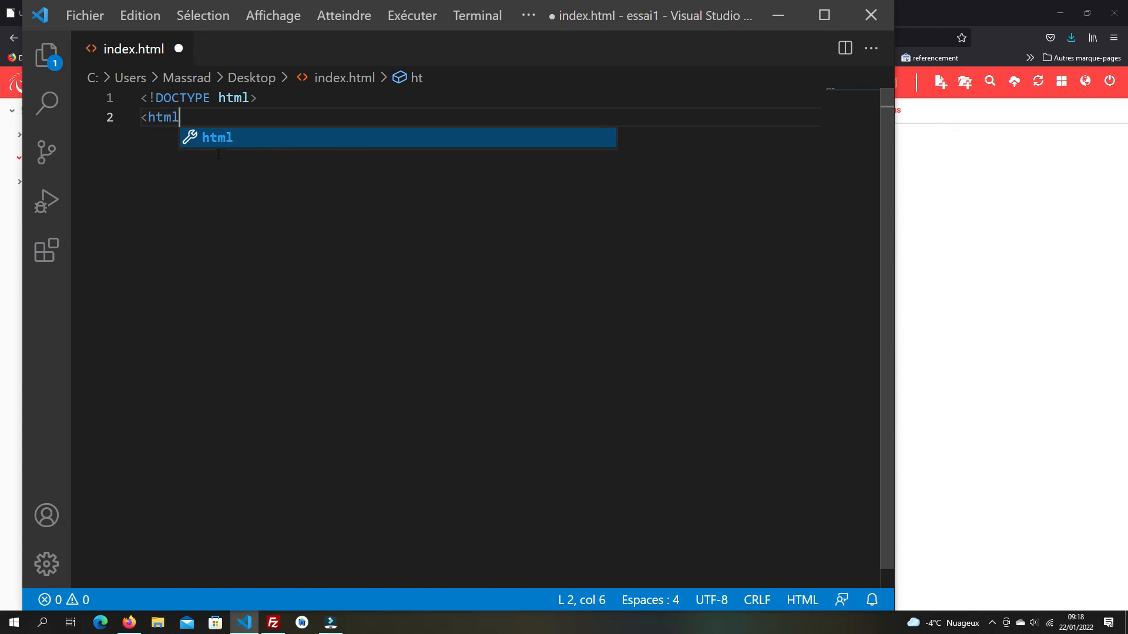
{"action": "key", "text": "Escape"}
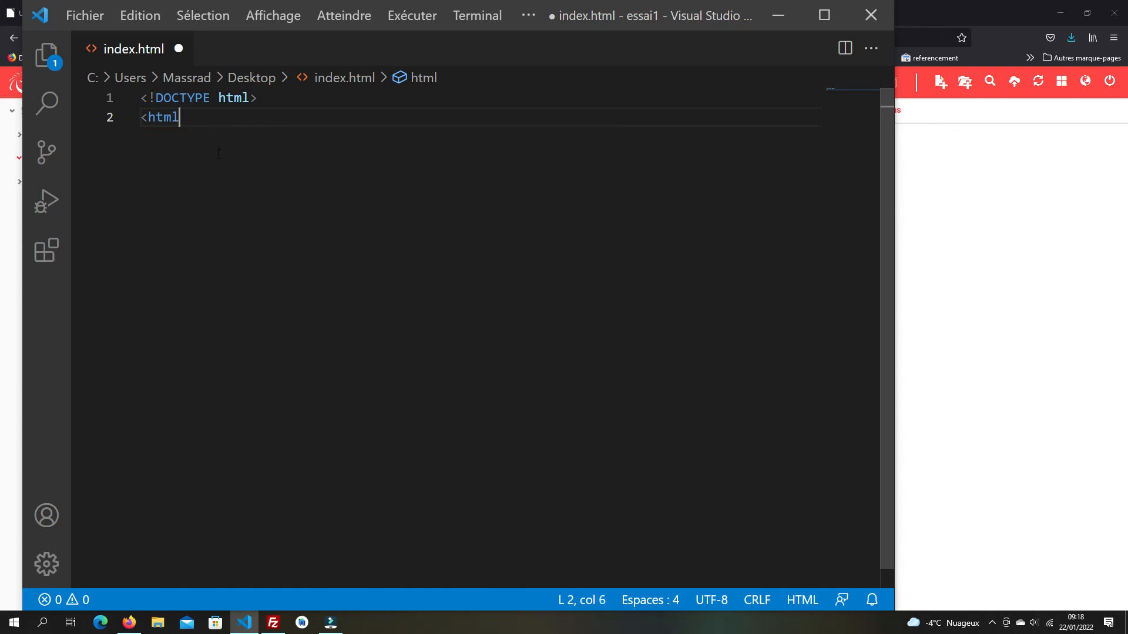
{"action": "type", "text": ">"}
{"action": "key", "text": "Return"}
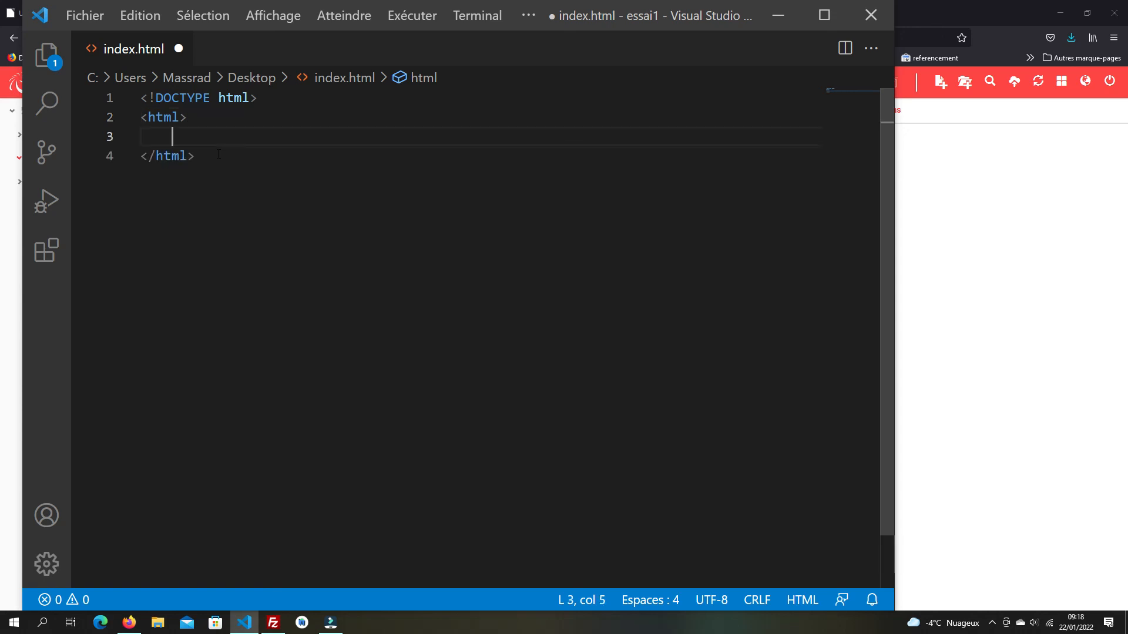
{"action": "type", "text": "<"}
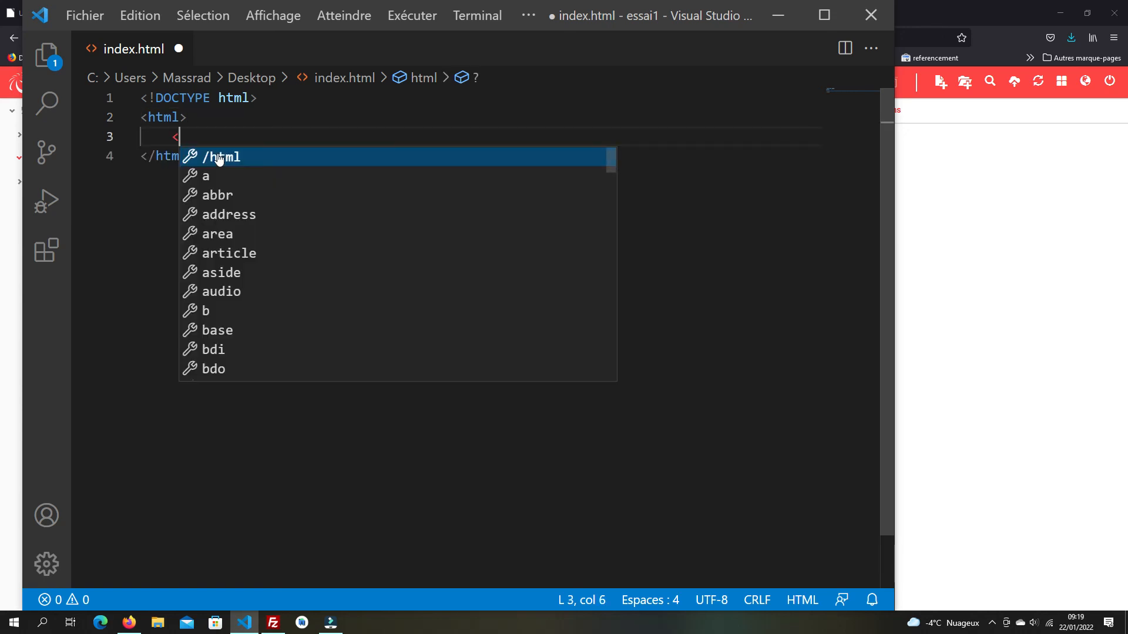
{"action": "type", "text": "head"}
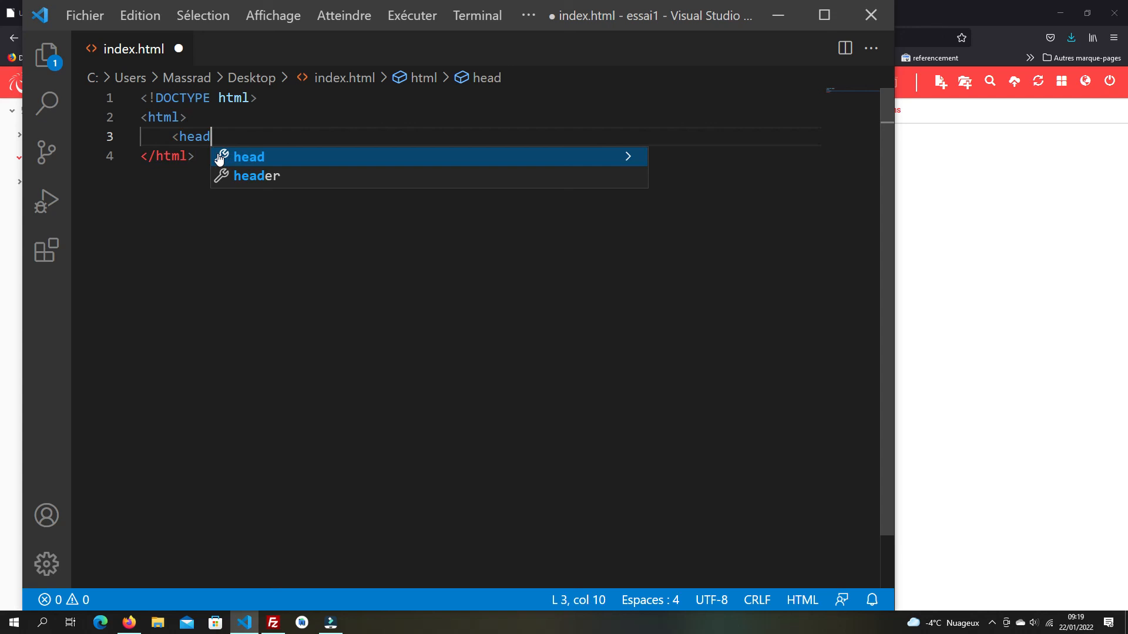
{"action": "type", "text": ">"}
- Add a <body> below the head holding the paragraph <p>Bonjour à tous</p>
{"action": "key", "text": "Return"}
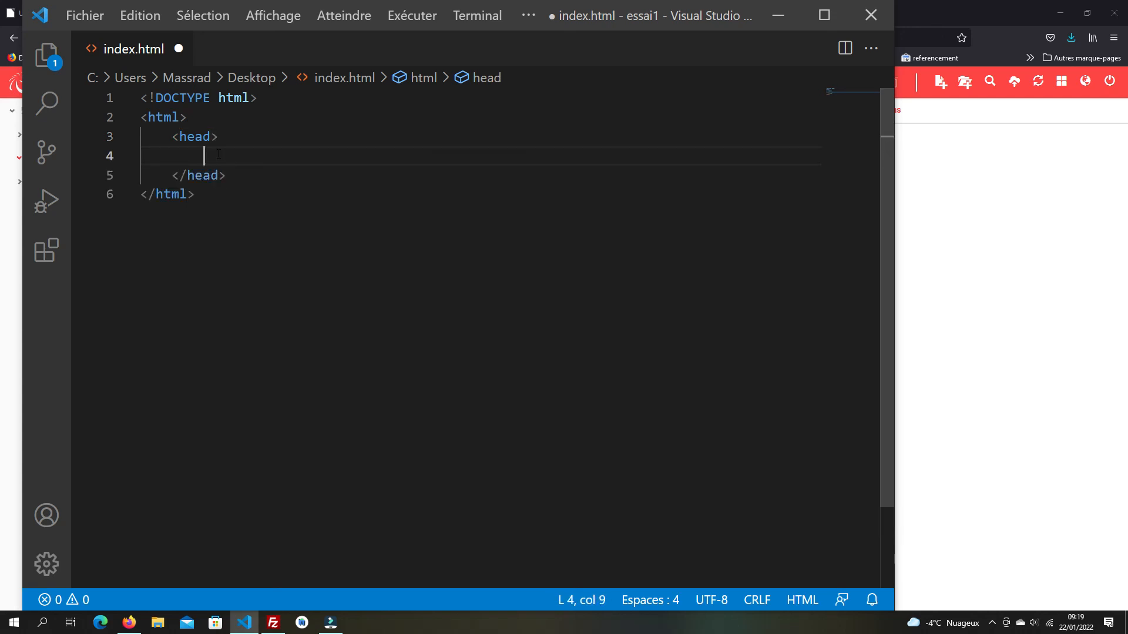
{"action": "left_click", "coordinate": [245, 174]}
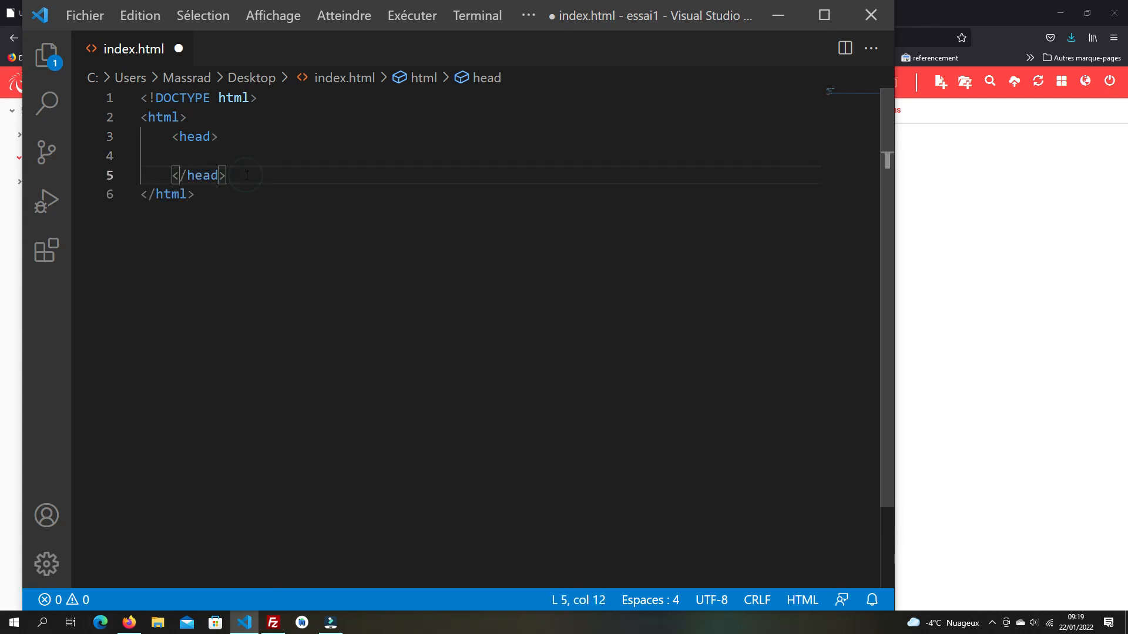
{"action": "key", "text": "Return"}
{"action": "type", "text": "<"}
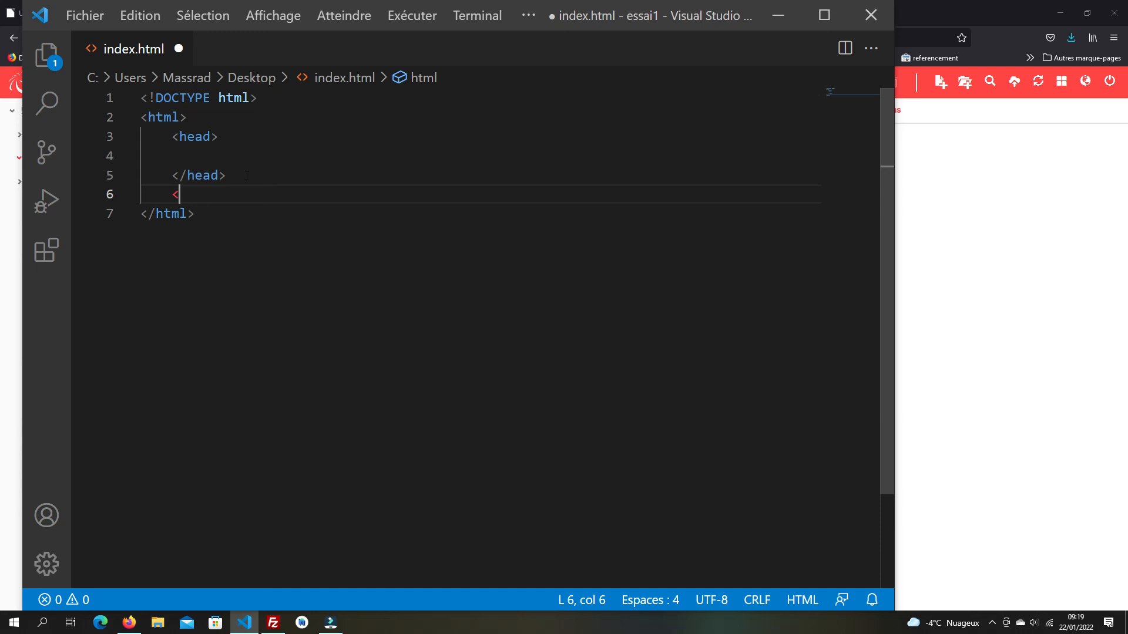
{"action": "type", "text": "bo"}
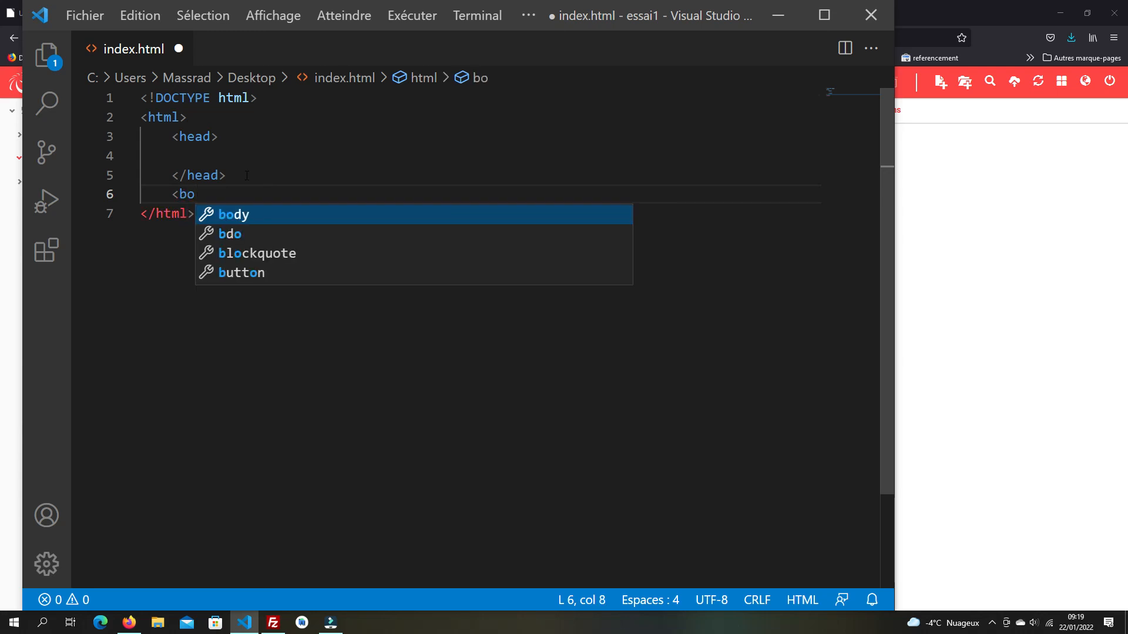
{"action": "type", "text": "dy></body>"}
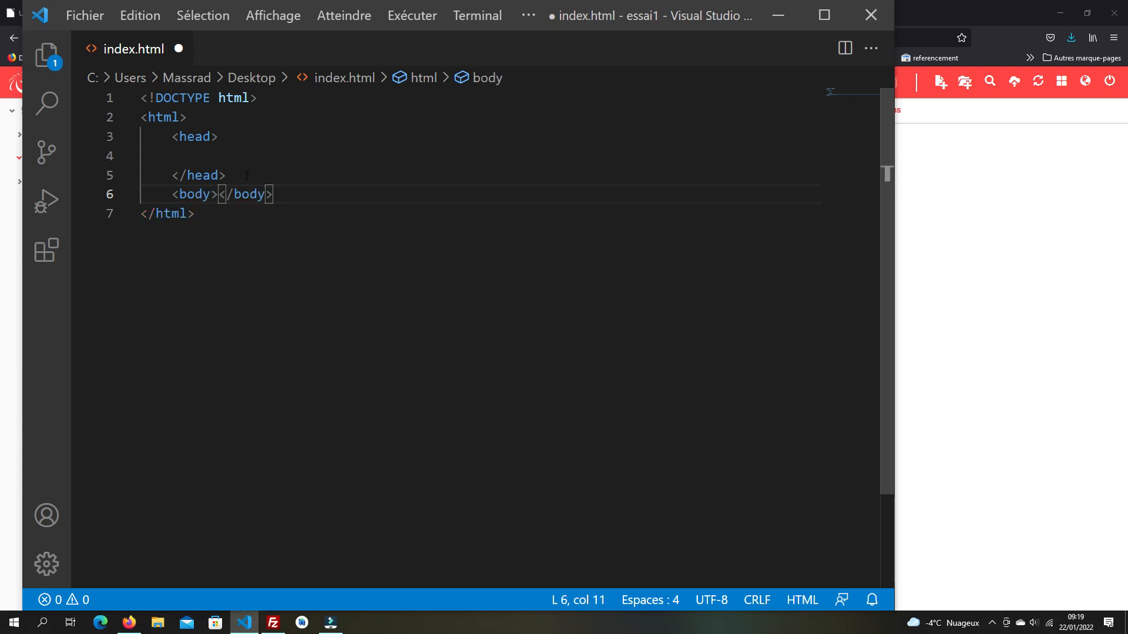
{"action": "key", "text": "Return"}
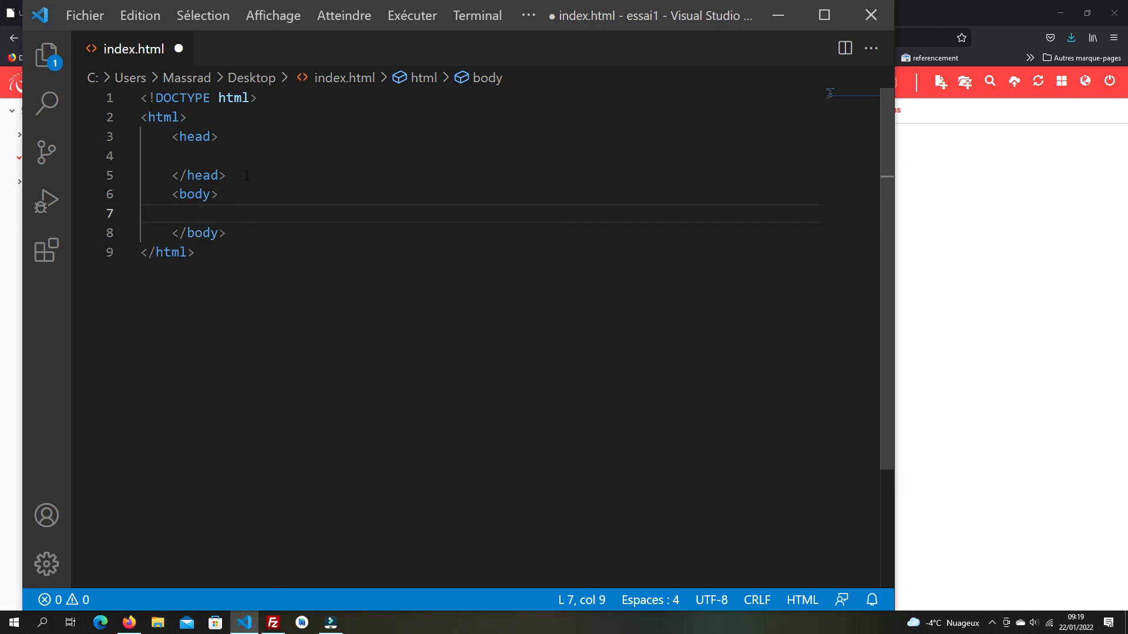
{"action": "type", "text": "<"}
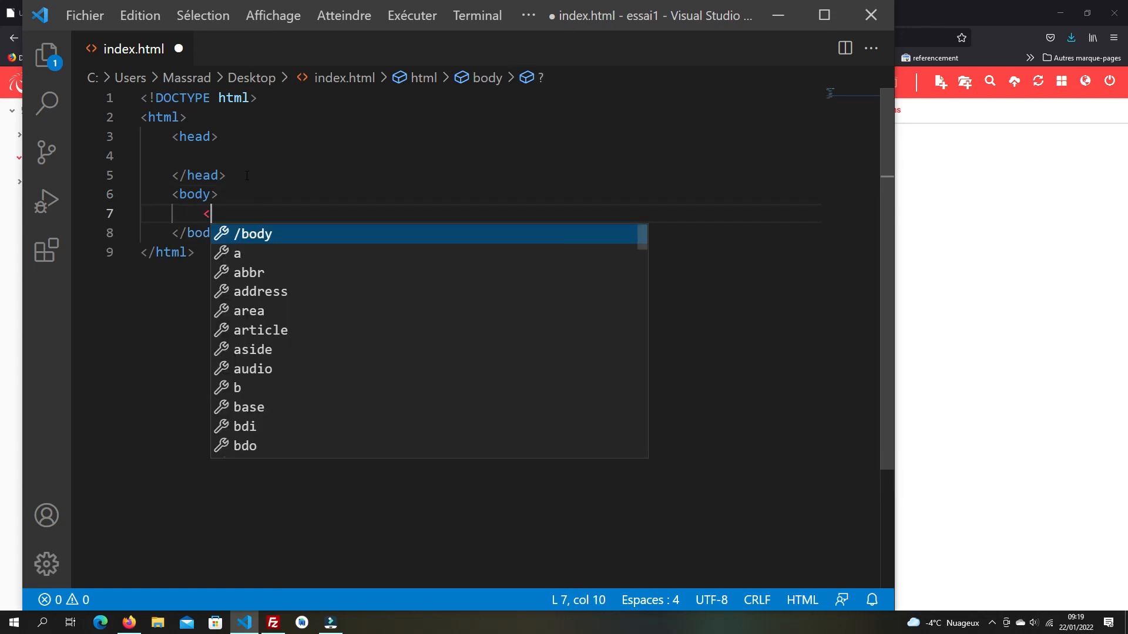
{"action": "type", "text": "p>"}
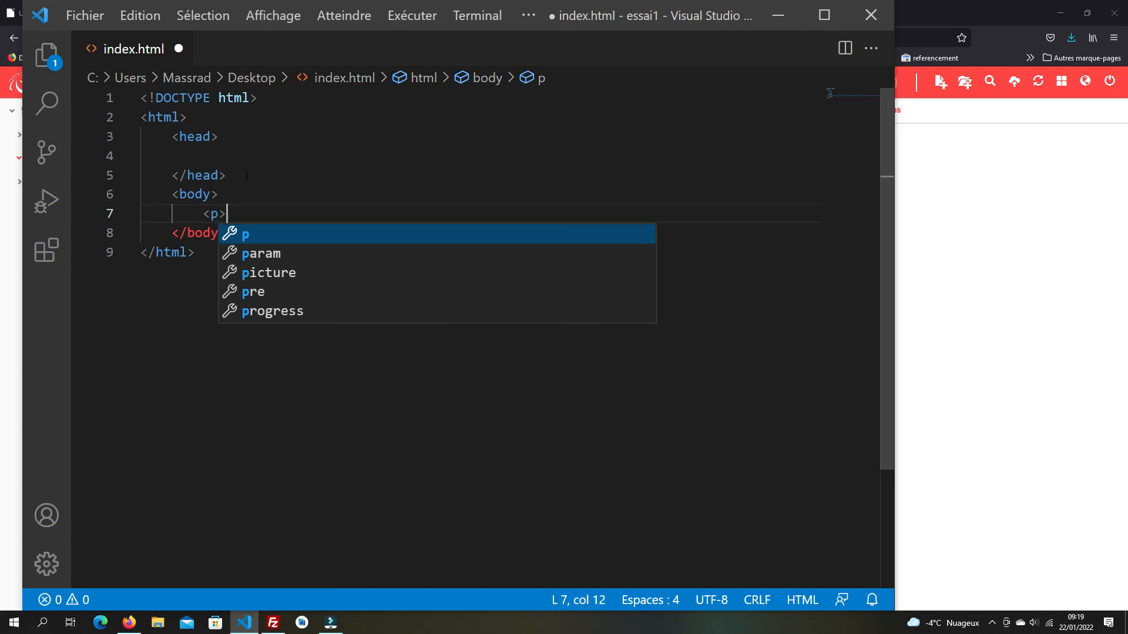
{"action": "type", "text": "Bonjour à "}
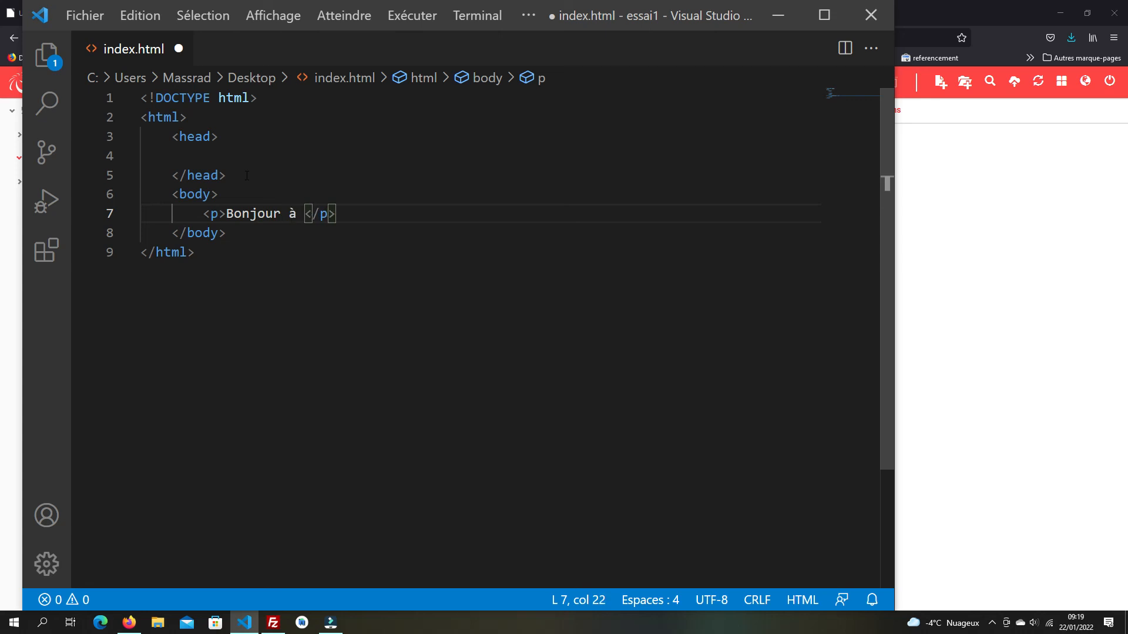
{"action": "type", "text": "tous"}
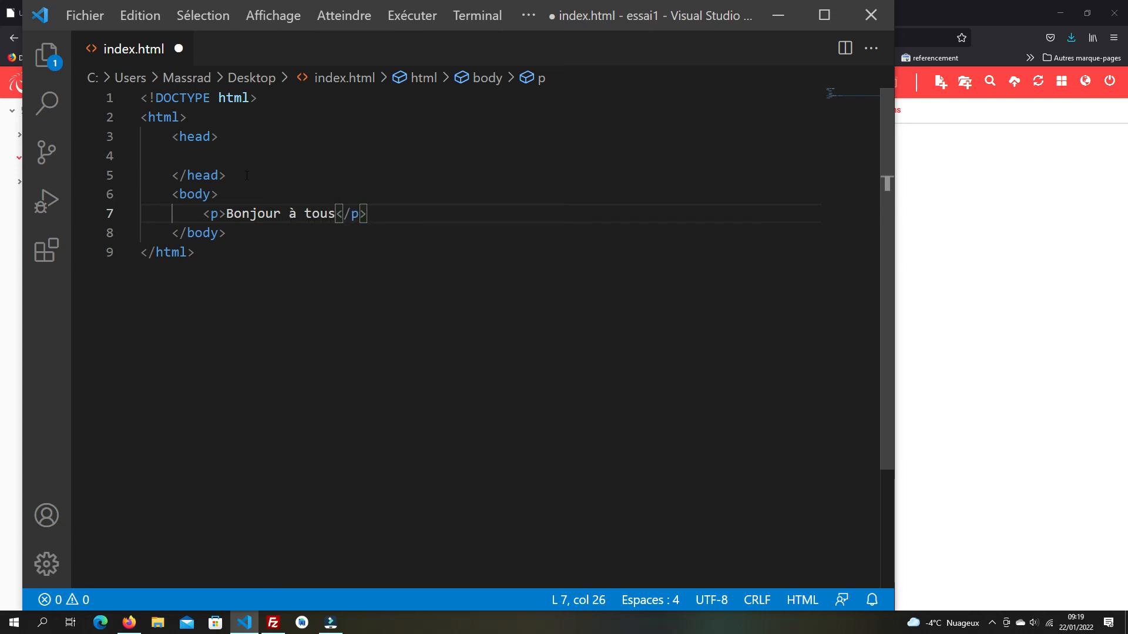
- Save index.html and minimise Visual Studio Code
{"action": "left_click", "coordinate": [73, 16]}
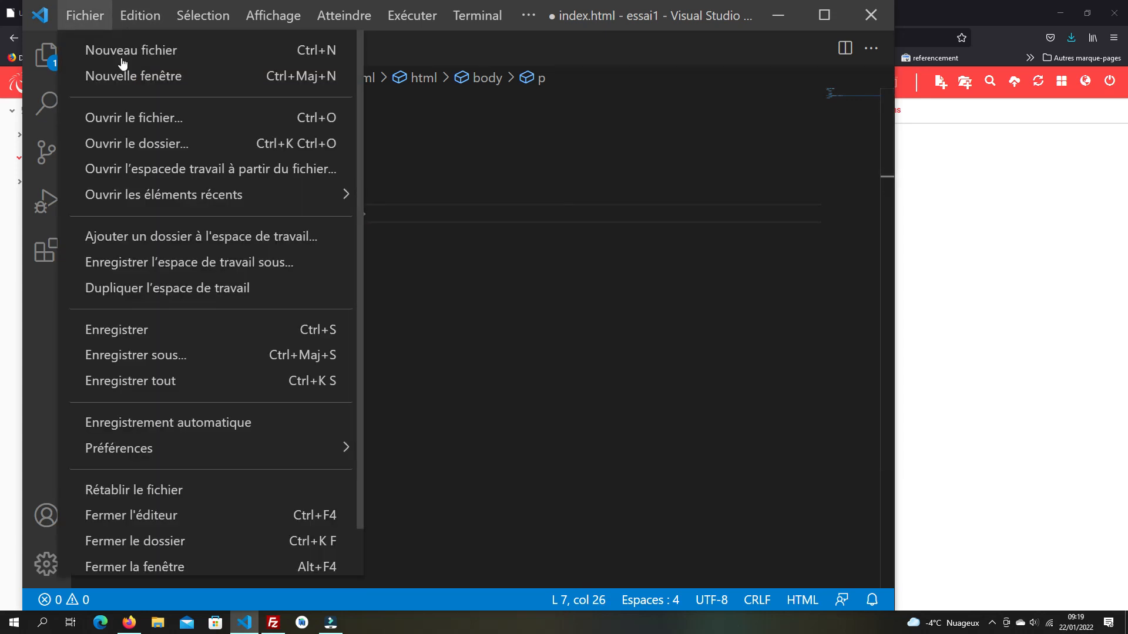
{"action": "left_click", "coordinate": [159, 329]}
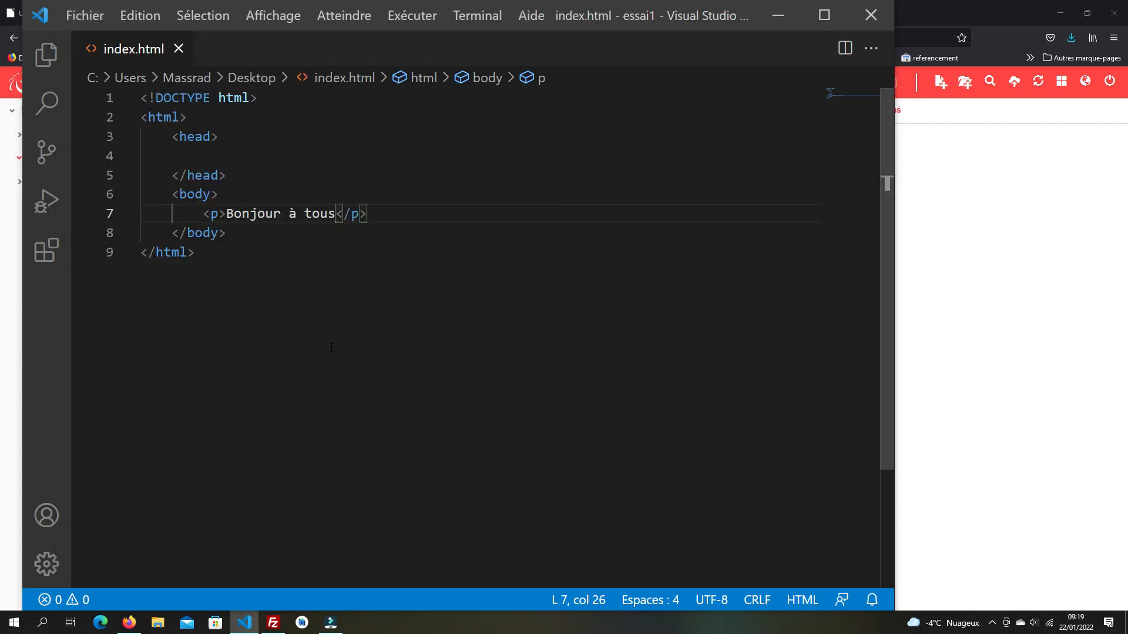
{"action": "left_click", "coordinate": [777, 14]}
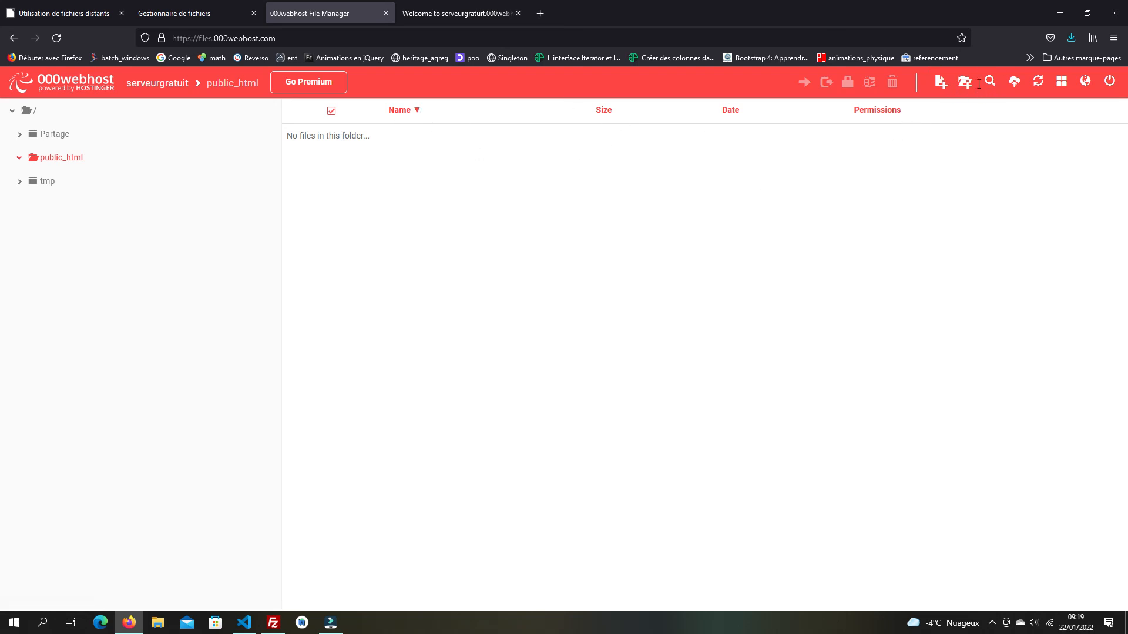
- Pick index.html from the Bureau folder in Upload files and upload it to public_html
{"action": "left_click", "coordinate": [1015, 87]}
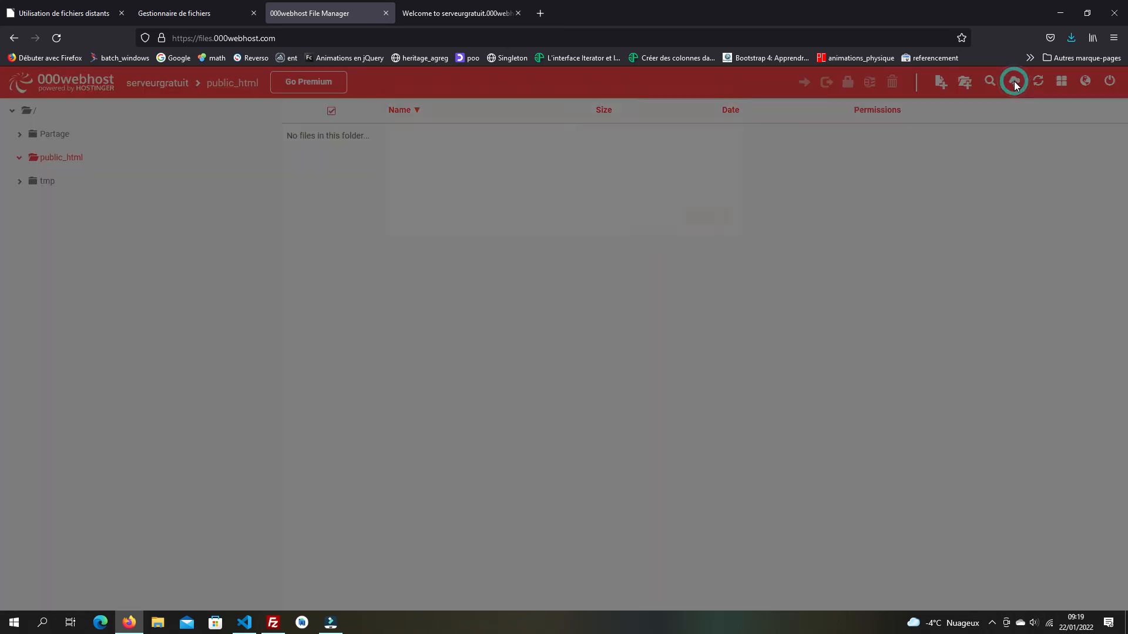
{"action": "left_click", "coordinate": [568, 166]}
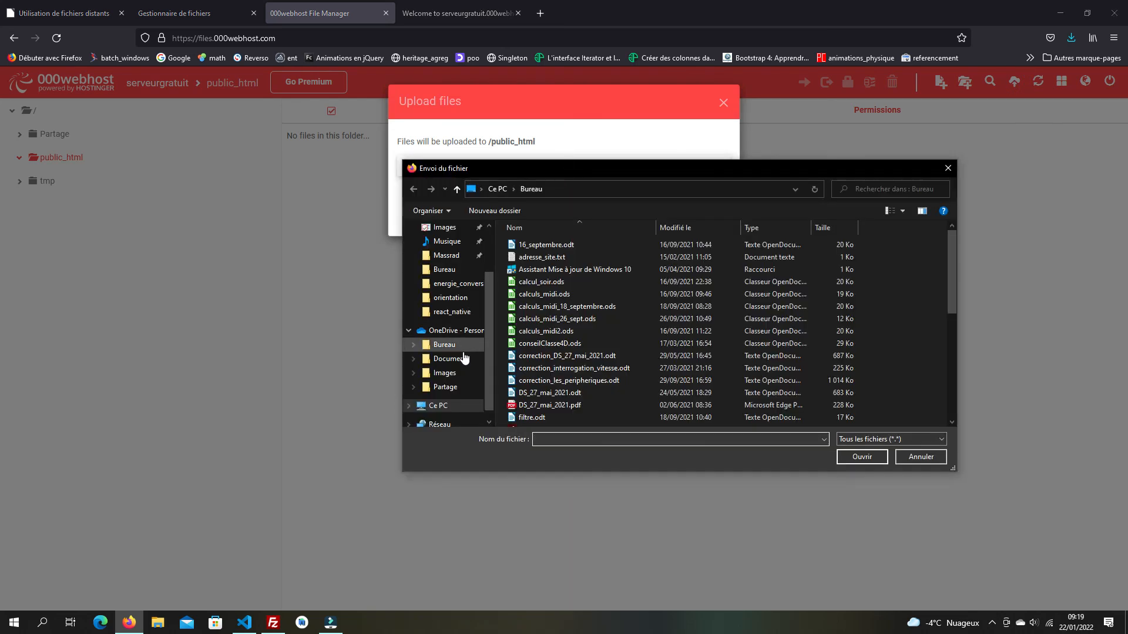
{"action": "left_click", "coordinate": [450, 408]}
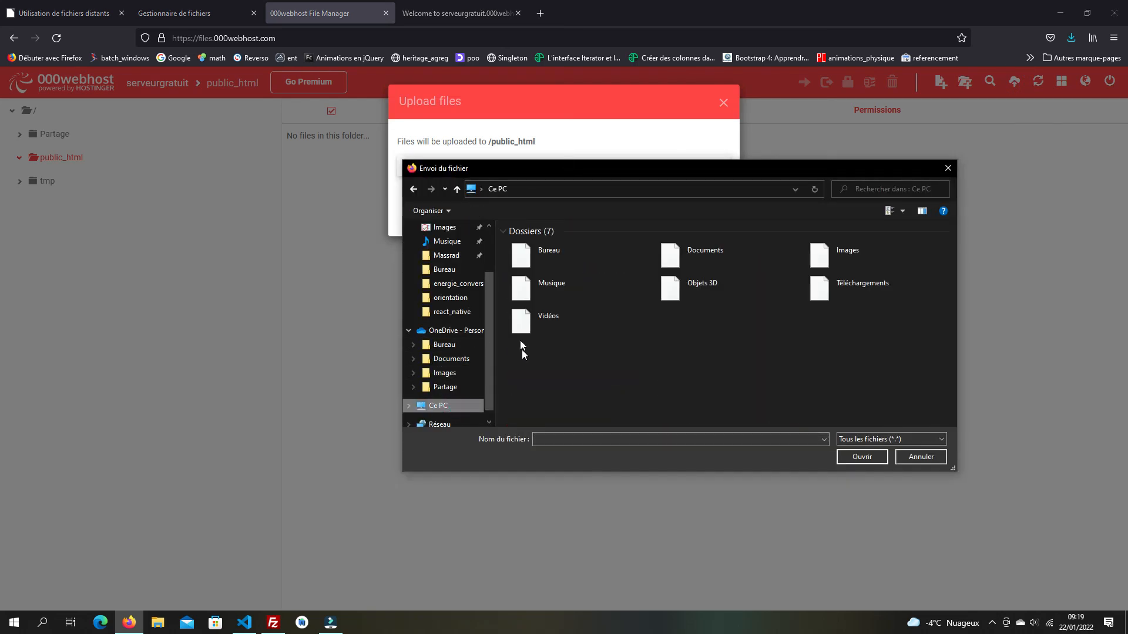
{"action": "double_click", "coordinate": [547, 261]}
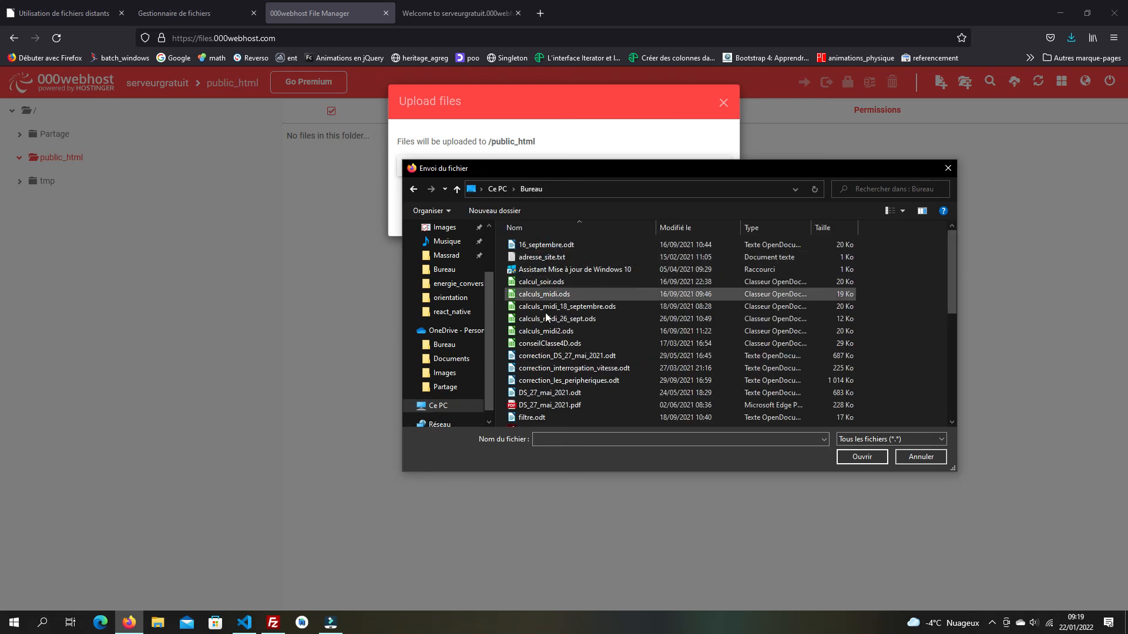
{"action": "scroll", "coordinate": [547, 382], "scroll_direction": "down", "scroll_amount": 1}
{"action": "left_click", "coordinate": [535, 408]}
{"action": "left_click", "coordinate": [849, 458]}
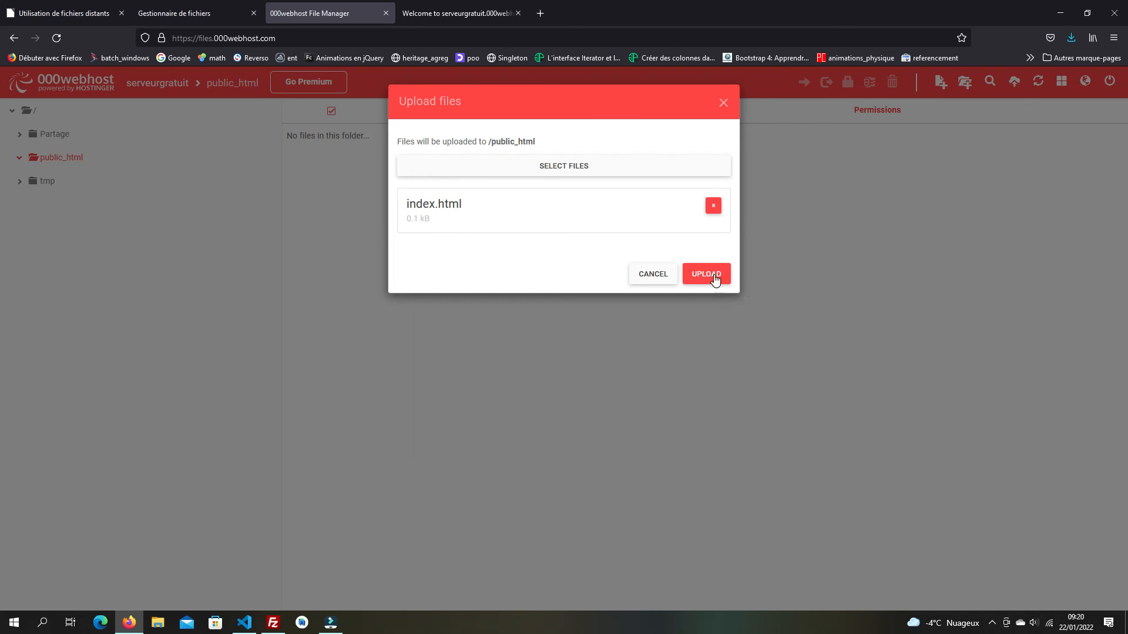
{"action": "left_click", "coordinate": [706, 274]}
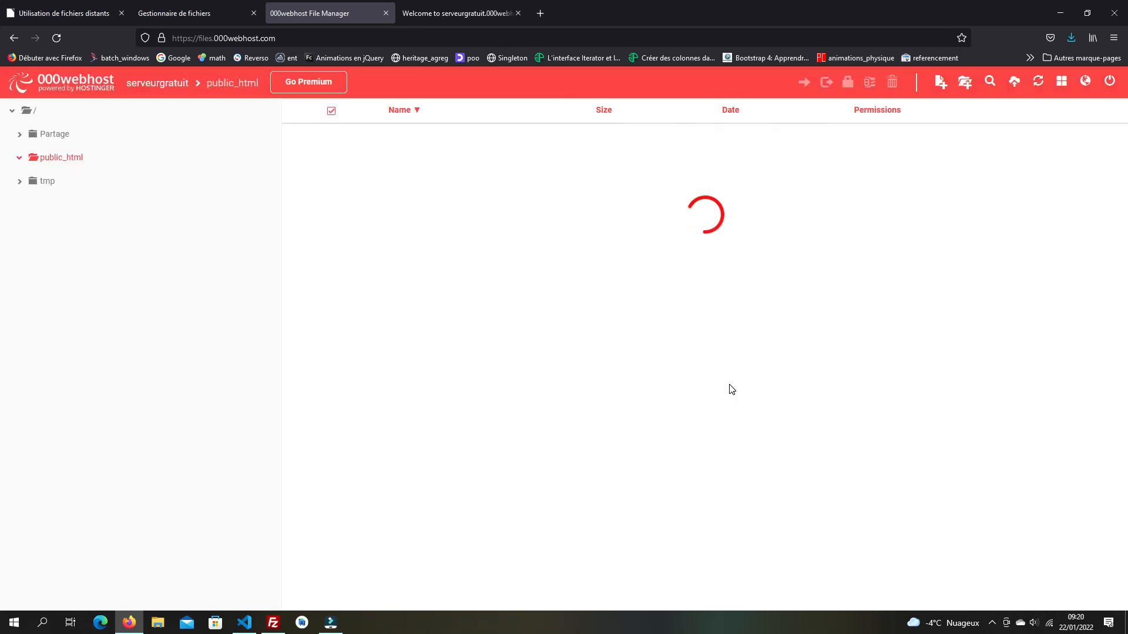
- Reload the serveurgratuit.000webhostapp.com tab to show 'Bonjour à tous' and check its address
{"action": "left_click", "coordinate": [459, 15]}
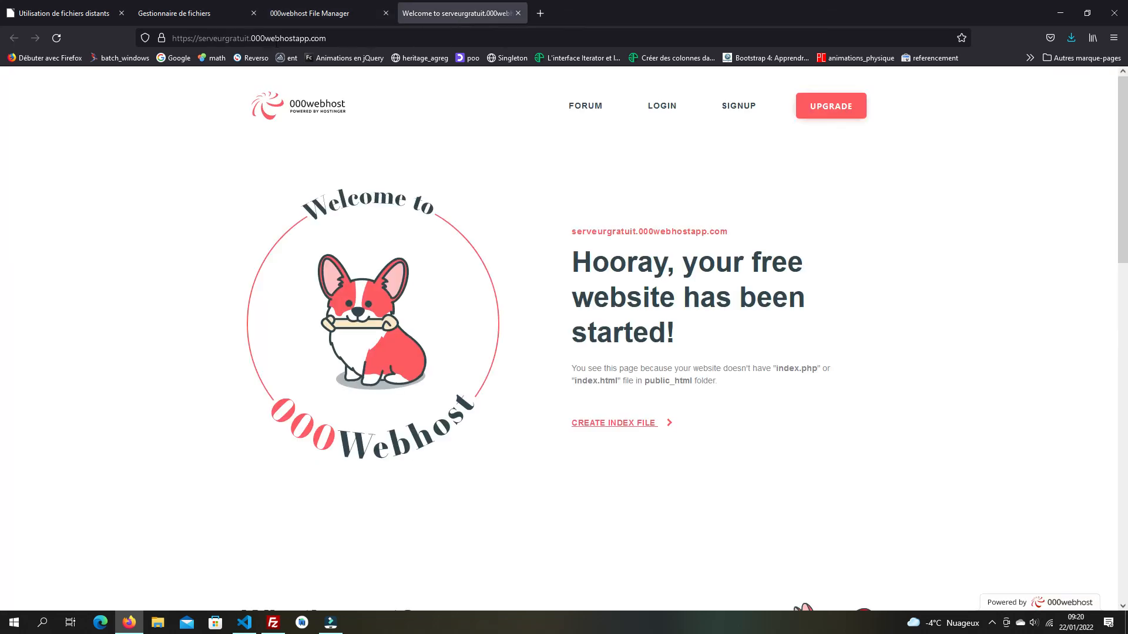
{"action": "left_click", "coordinate": [57, 38]}
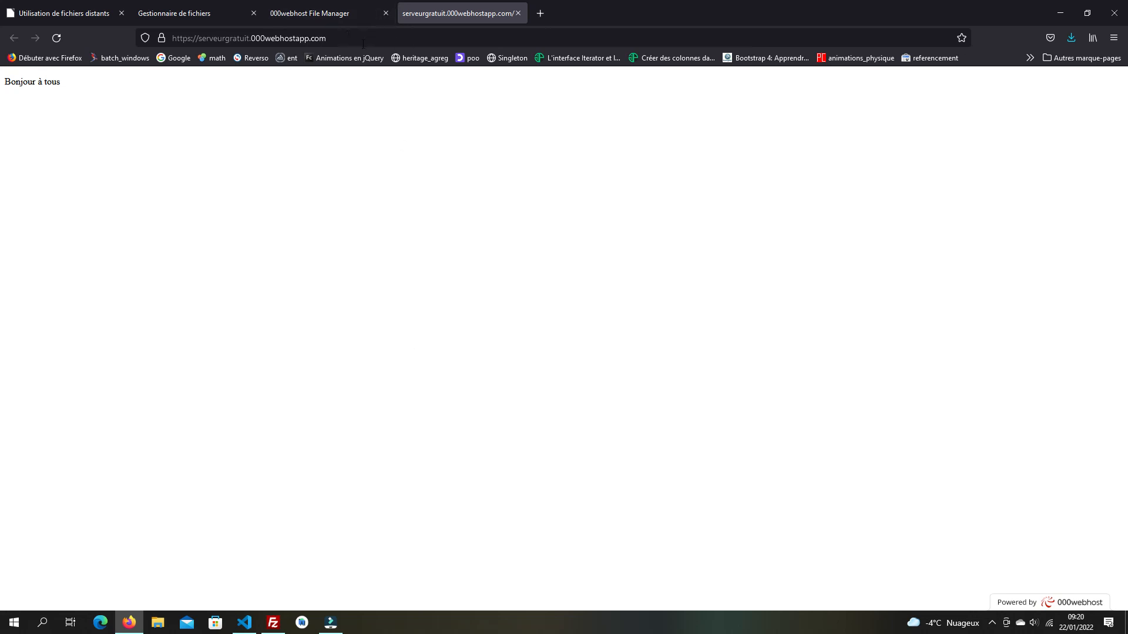
{"action": "left_click", "coordinate": [172, 43]}
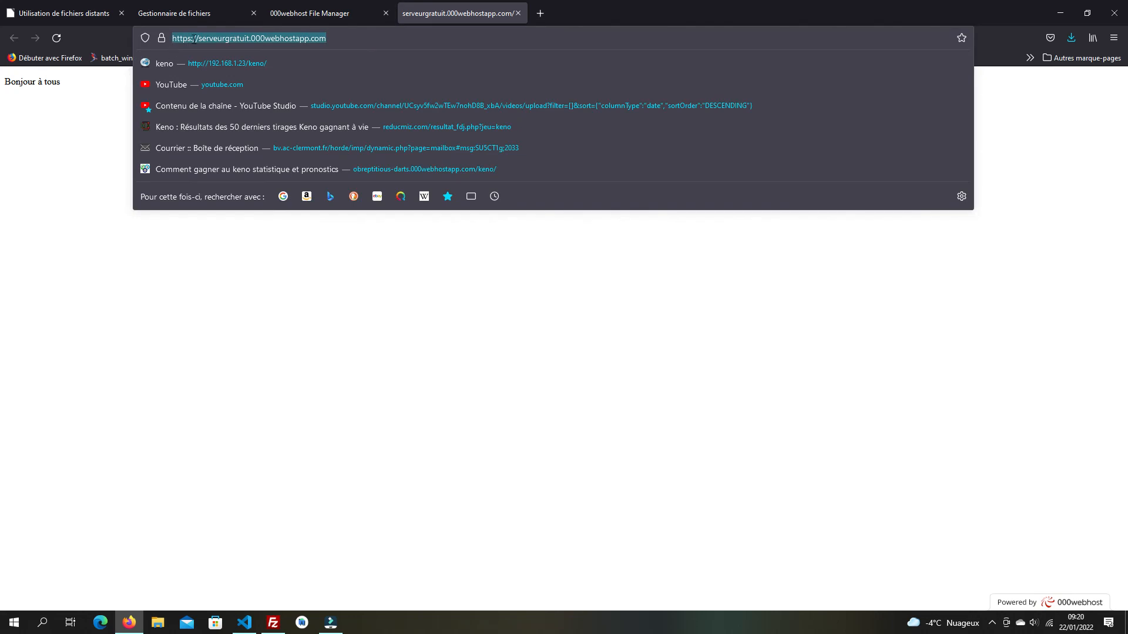
{"action": "left_click", "coordinate": [374, 370]}
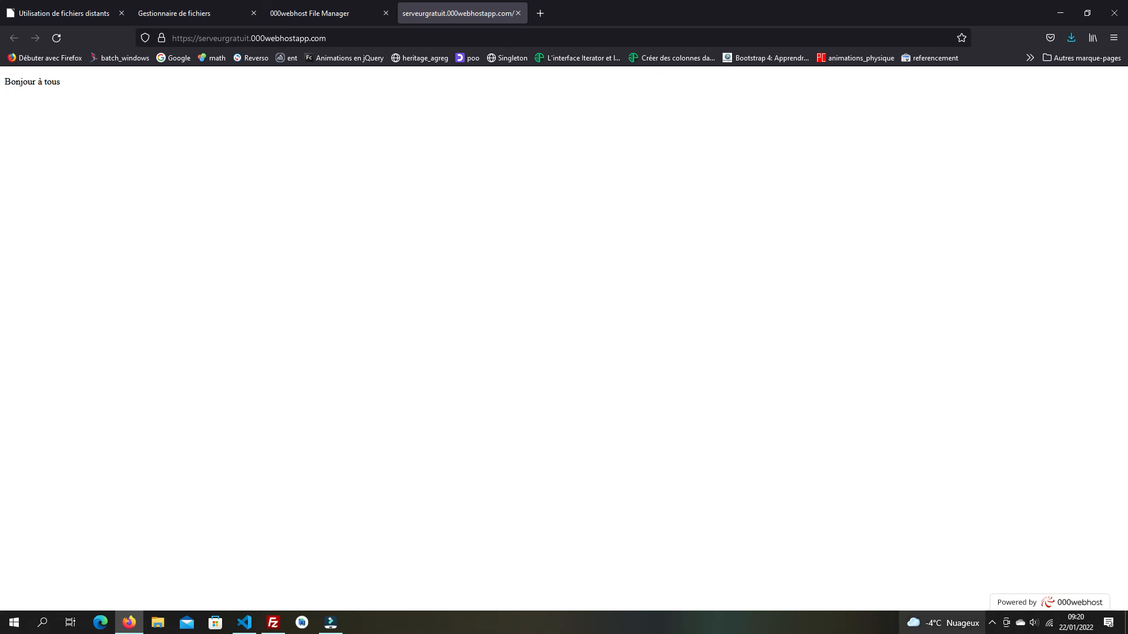
- Use the right-click menu of a taskbar item at the bottom-right of the screen
{"action": "left_click", "coordinate": [993, 624]}
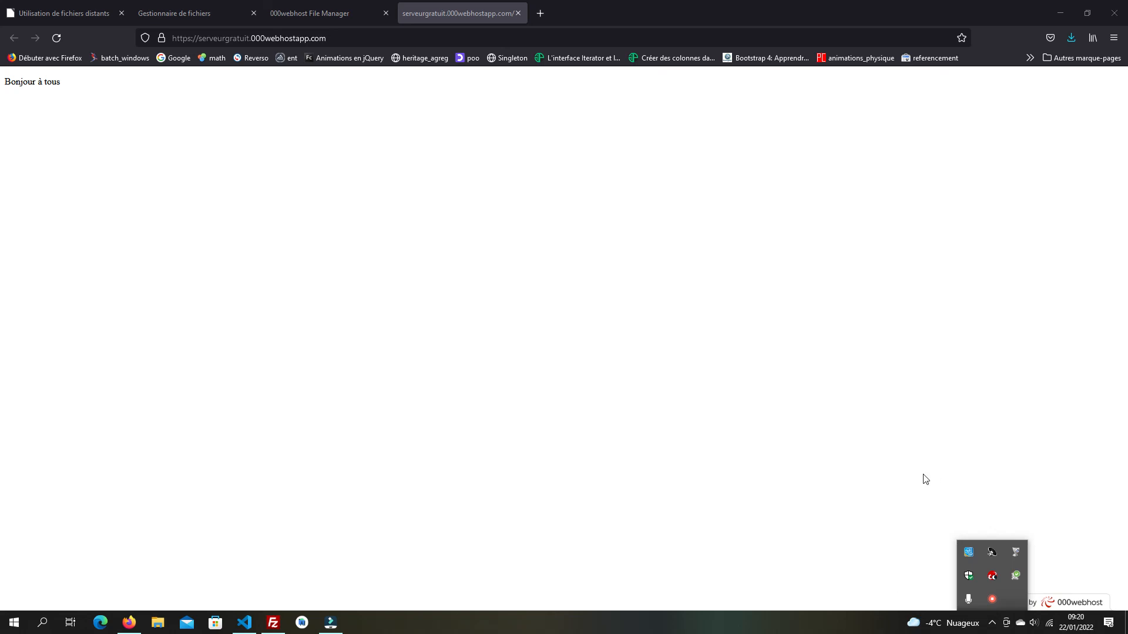
{"action": "right_click", "coordinate": [994, 598]}
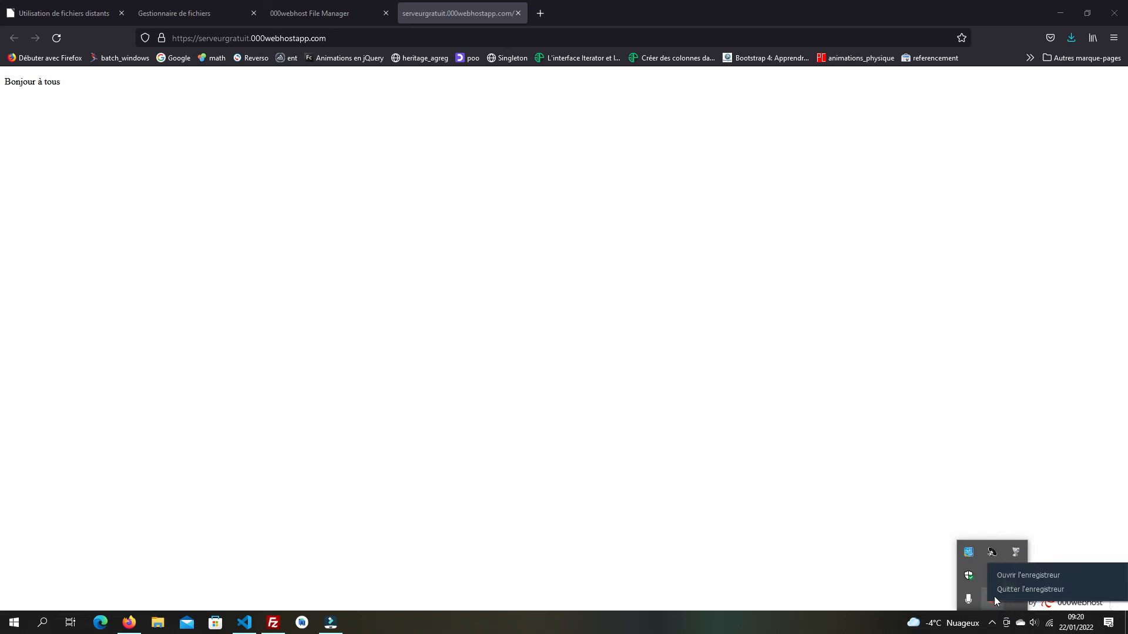
{"action": "left_click", "coordinate": [1026, 576]}
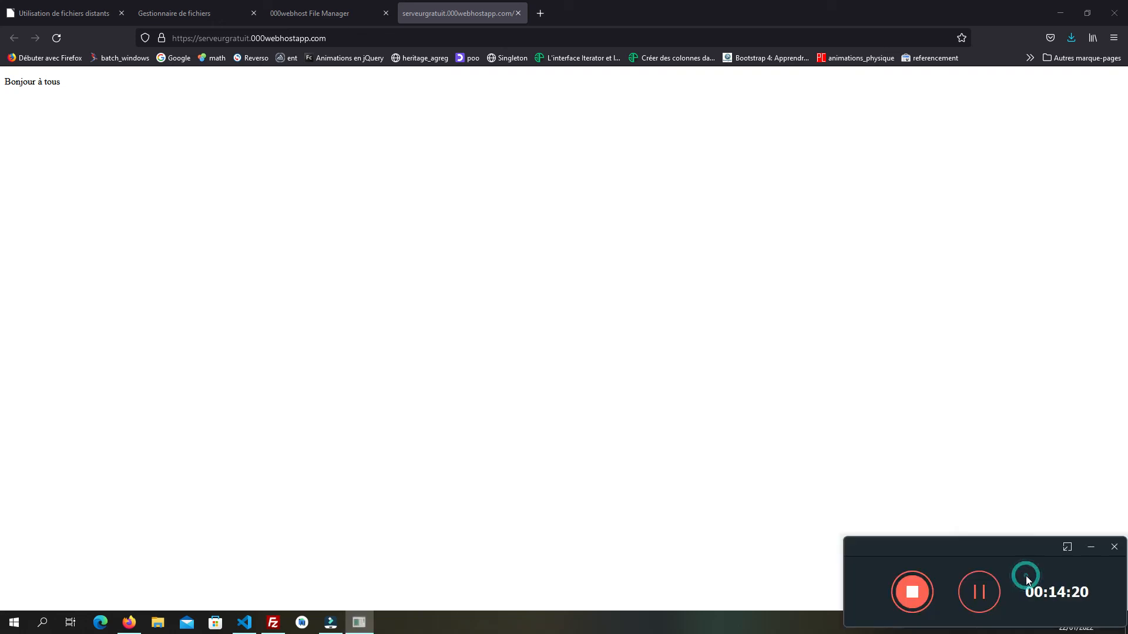